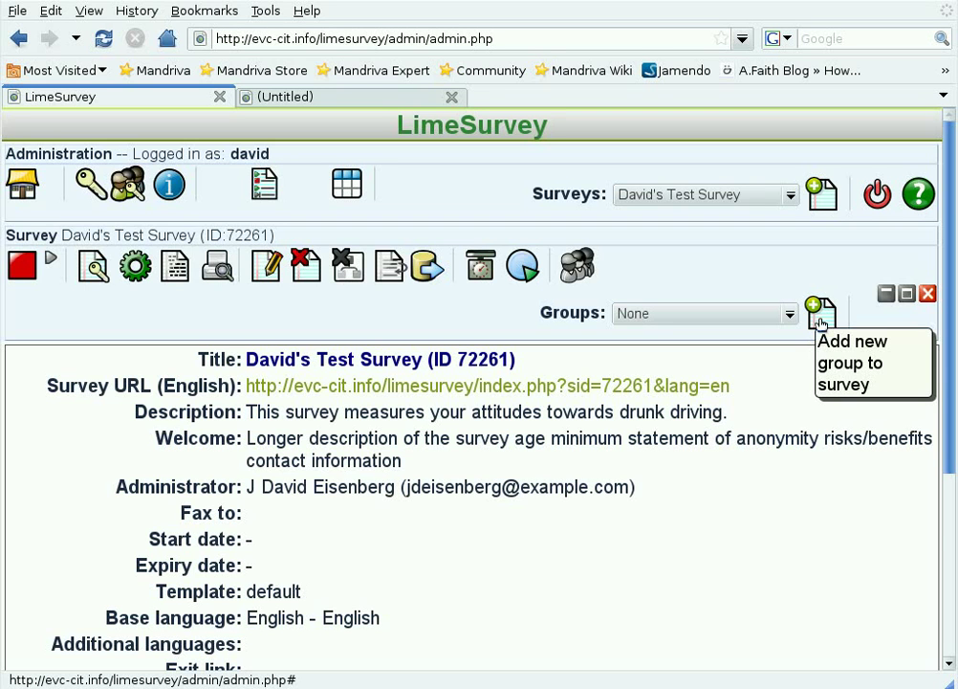
Create a question group titled Demographics with description 'Tell us about yourself.'.
{"action": "left_click", "coordinate": [819, 324]}
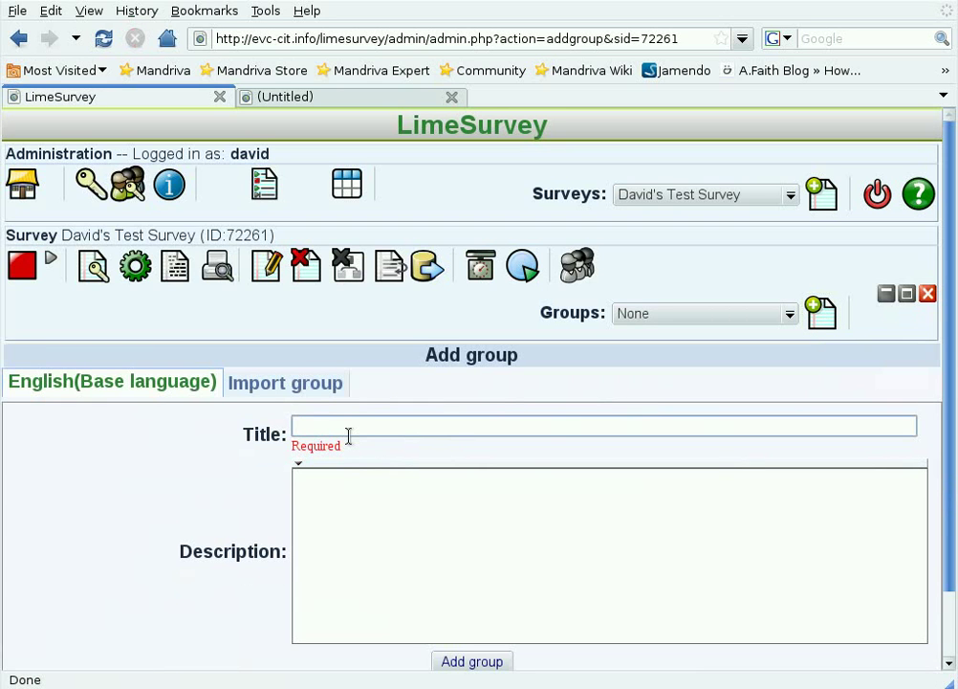
{"action": "type", "text": "Demographics"}
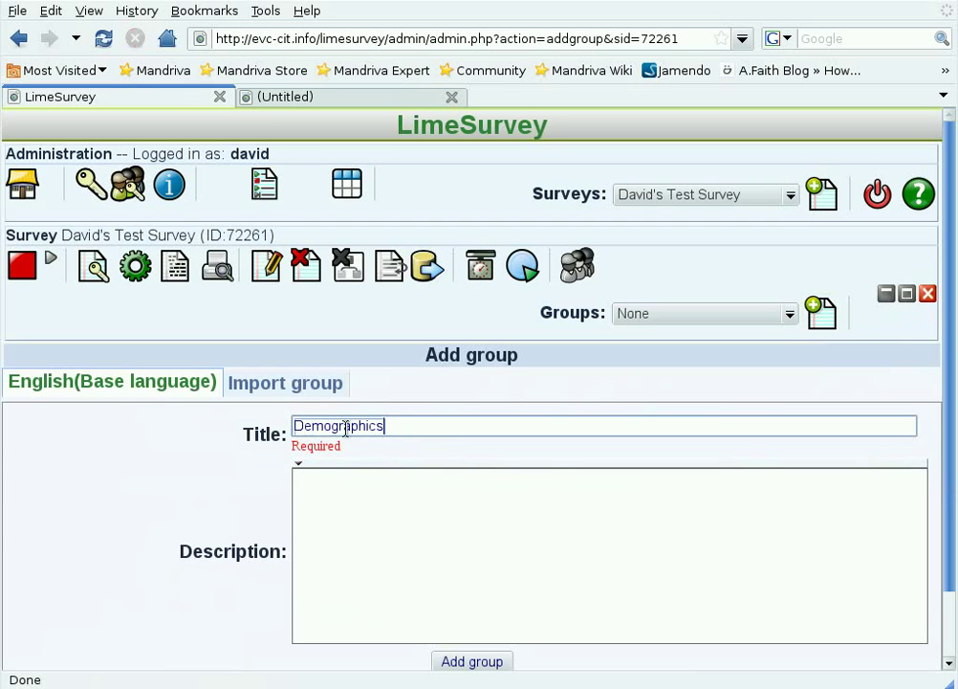
{"action": "left_click", "coordinate": [339, 499]}
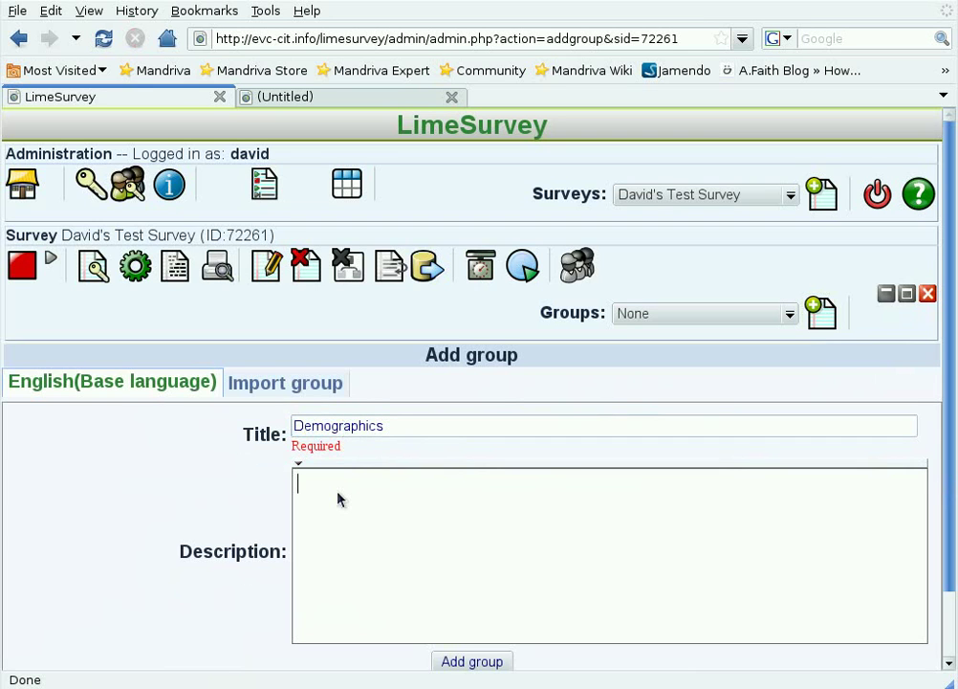
{"action": "type", "text": "Tell us about yourself."}
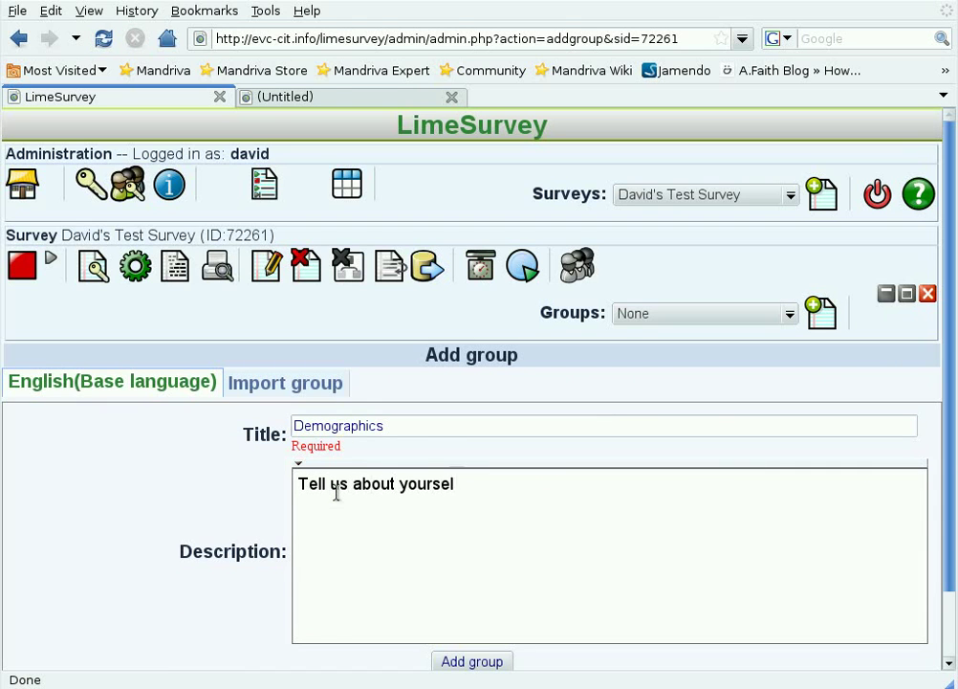
{"action": "left_click", "coordinate": [463, 662]}
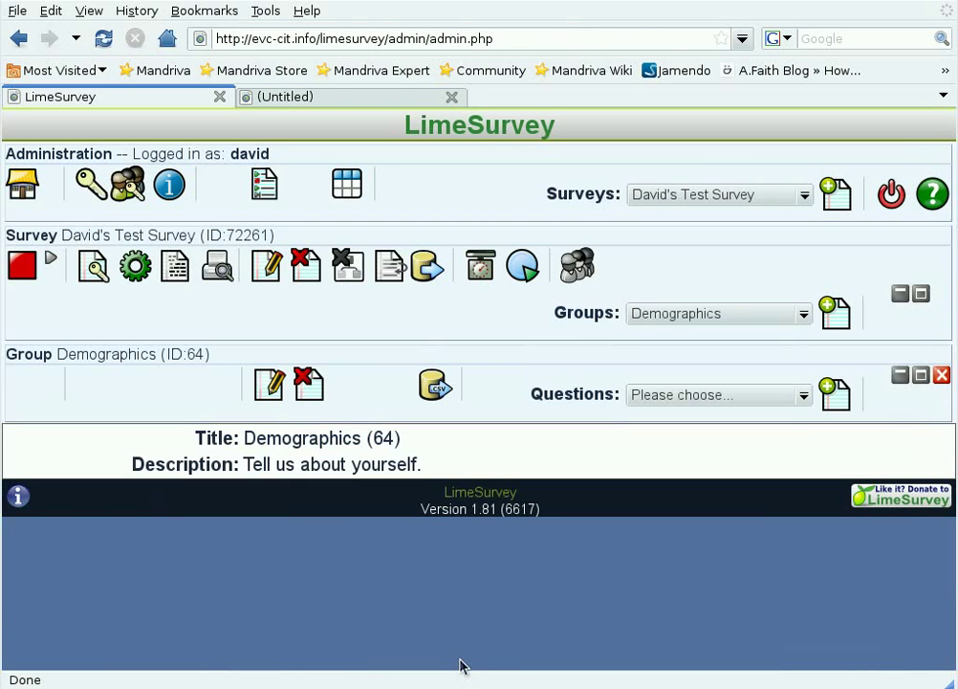
Fill a new question with code age, text 'How old are you?' and help 'Please enter your age in years.'.
{"action": "left_click", "coordinate": [835, 404]}
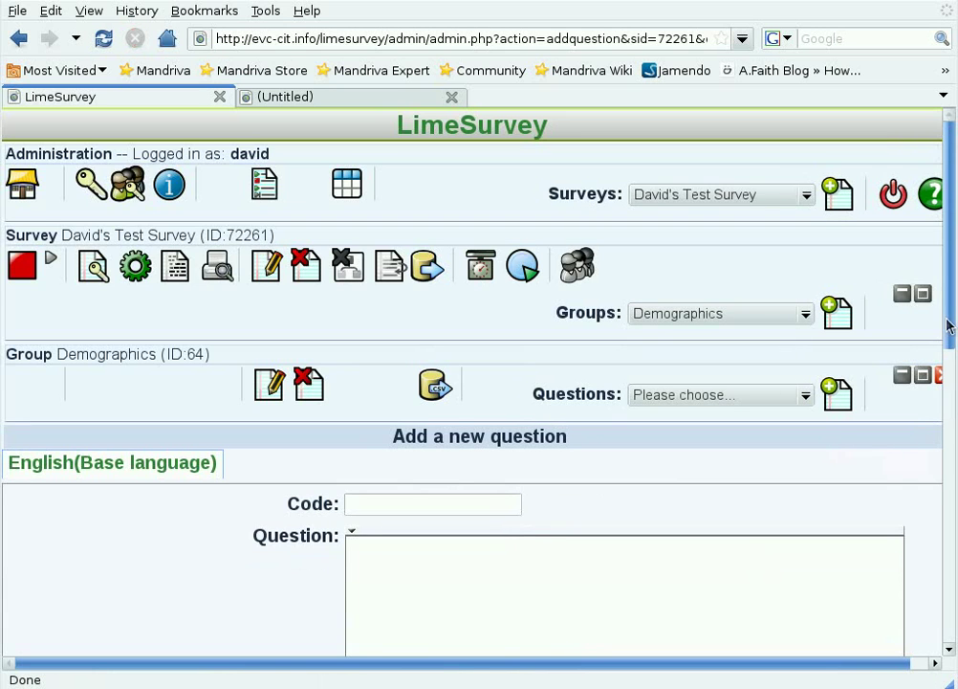
{"action": "left_click_drag", "start_coordinate": [949, 325], "coordinate": [954, 427]}
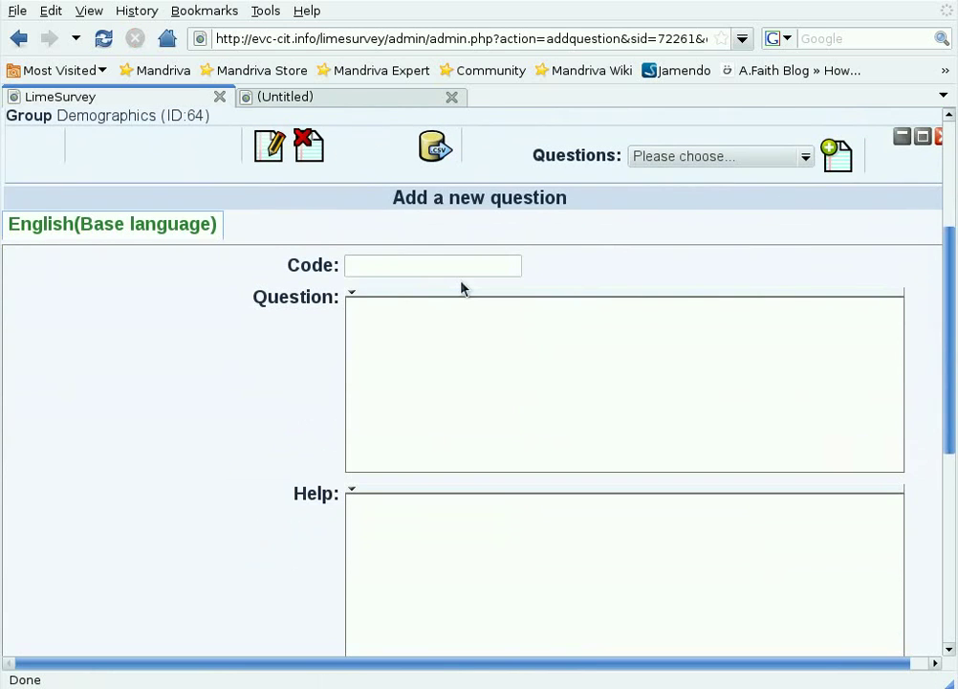
{"action": "left_click", "coordinate": [436, 266]}
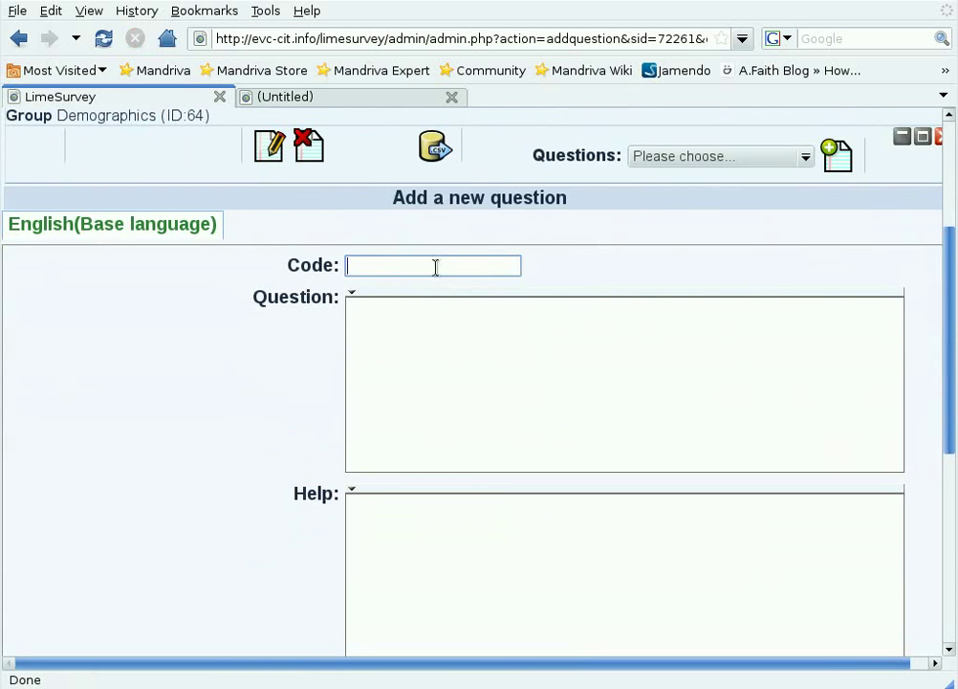
{"action": "type", "text": "age"}
{"action": "key", "text": "Tab"}
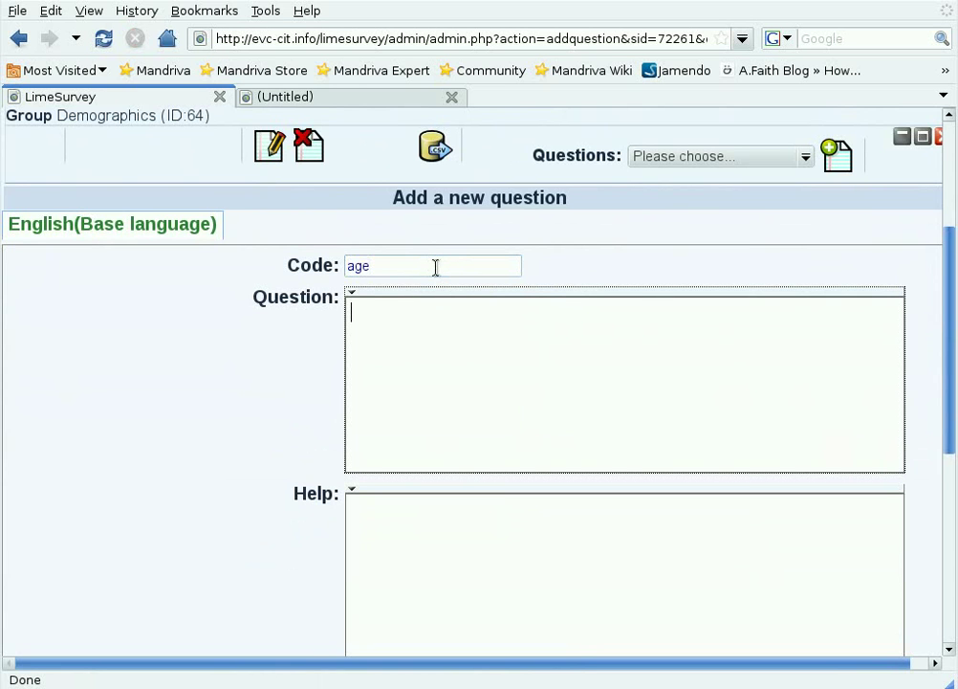
{"action": "type", "text": "How old are"}
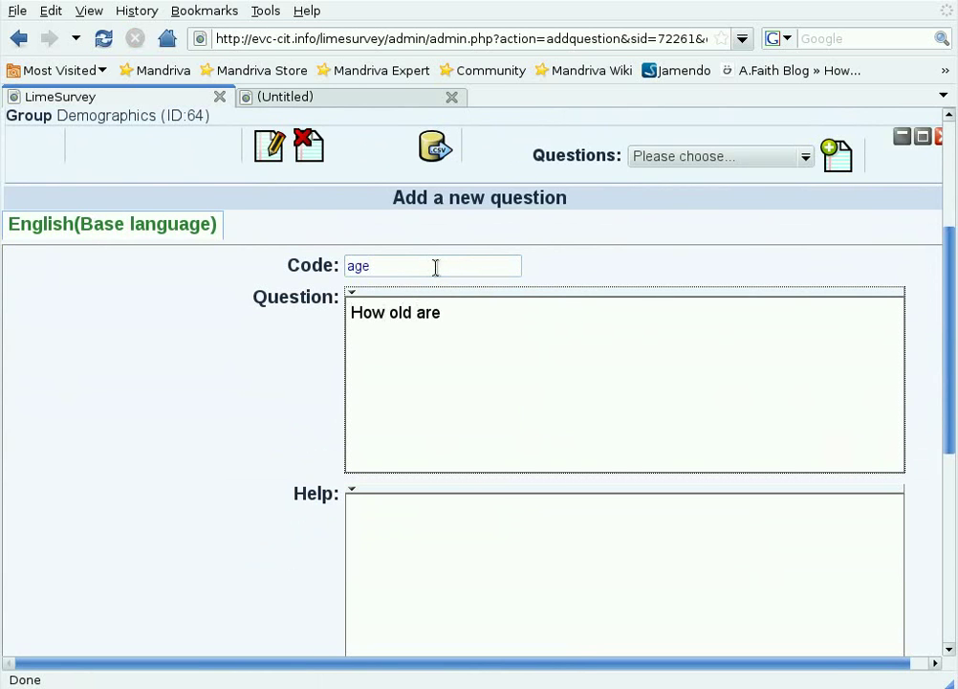
{"action": "type", "text": " you?"}
{"action": "left_click_drag", "start_coordinate": [952, 415], "coordinate": [957, 494]}
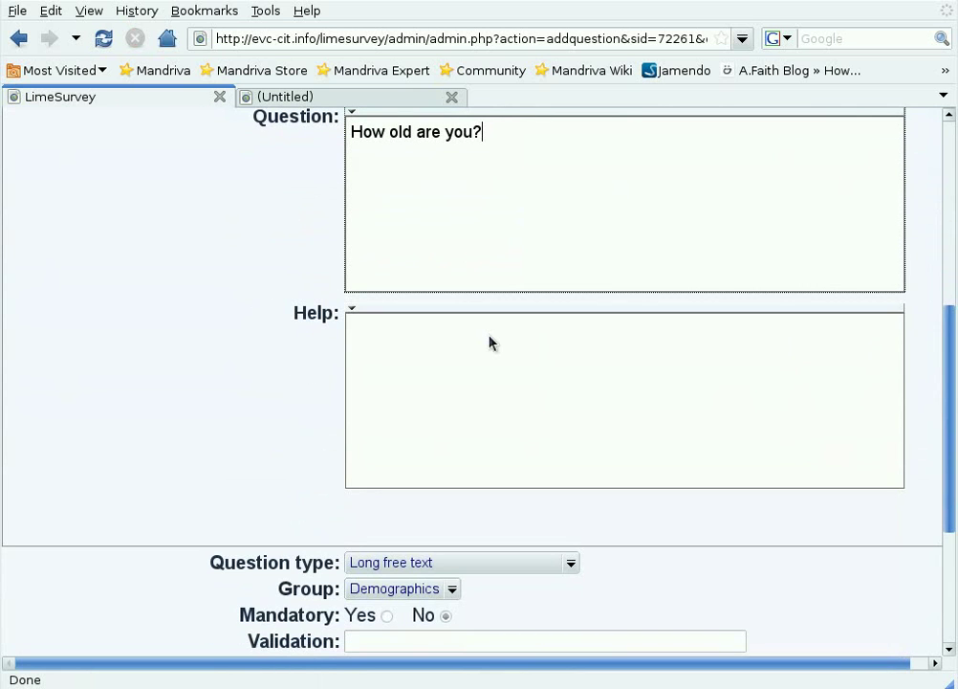
{"action": "type", "text": "Please enter your age in years."}
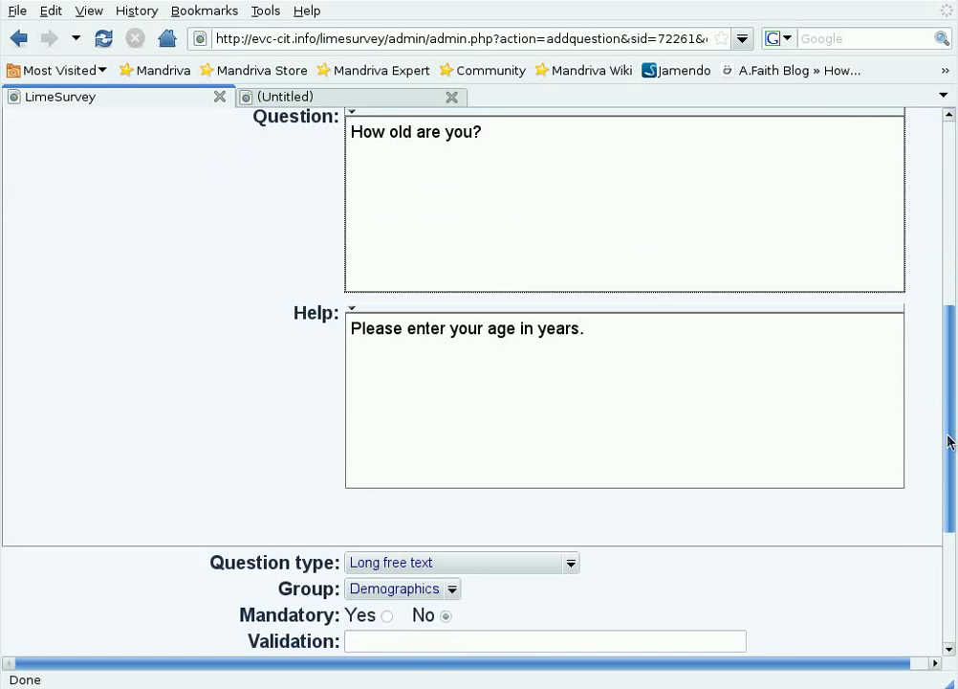
Set the age question's type to Numerical input and add it.
{"action": "scroll", "coordinate": [710, 398], "scroll_direction": "down", "scroll_amount": 5}
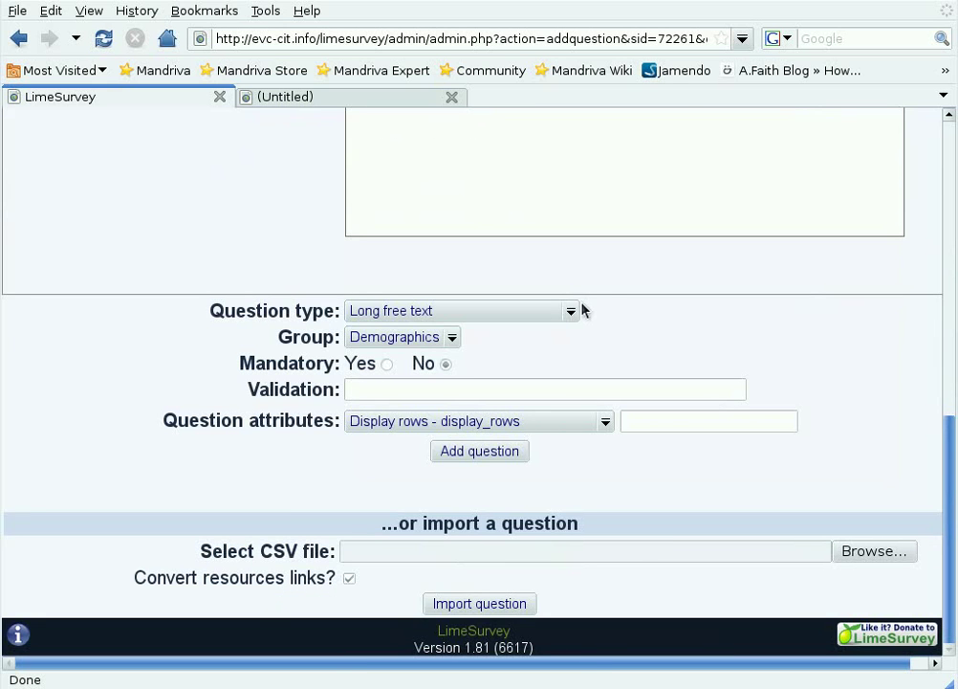
{"action": "left_click", "coordinate": [572, 312]}
{"action": "scroll", "coordinate": [564, 450], "scroll_direction": "down", "scroll_amount": 3}
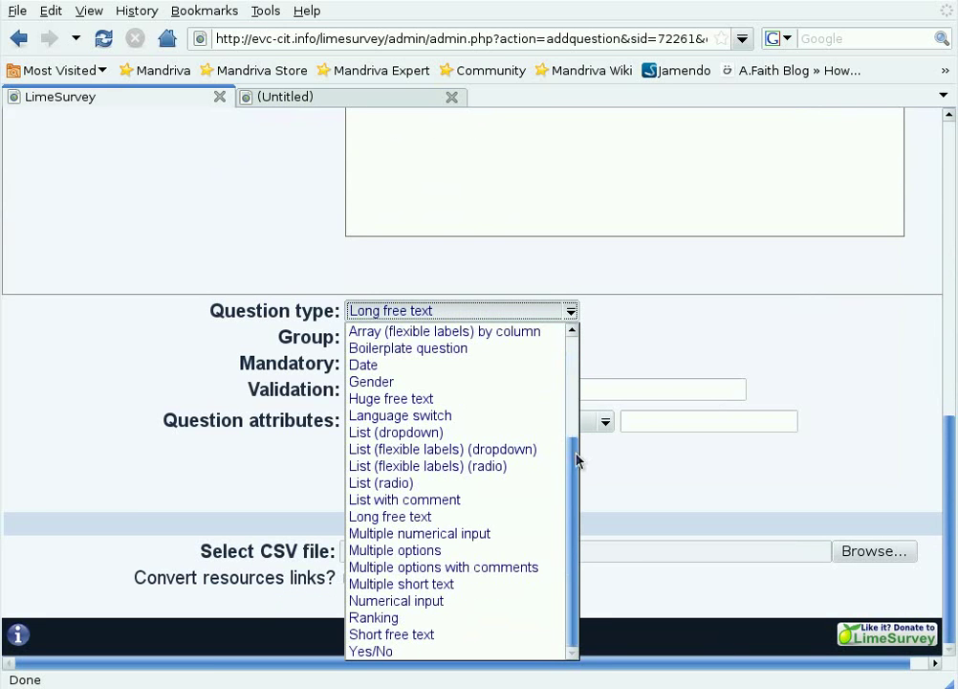
{"action": "left_click", "coordinate": [476, 600]}
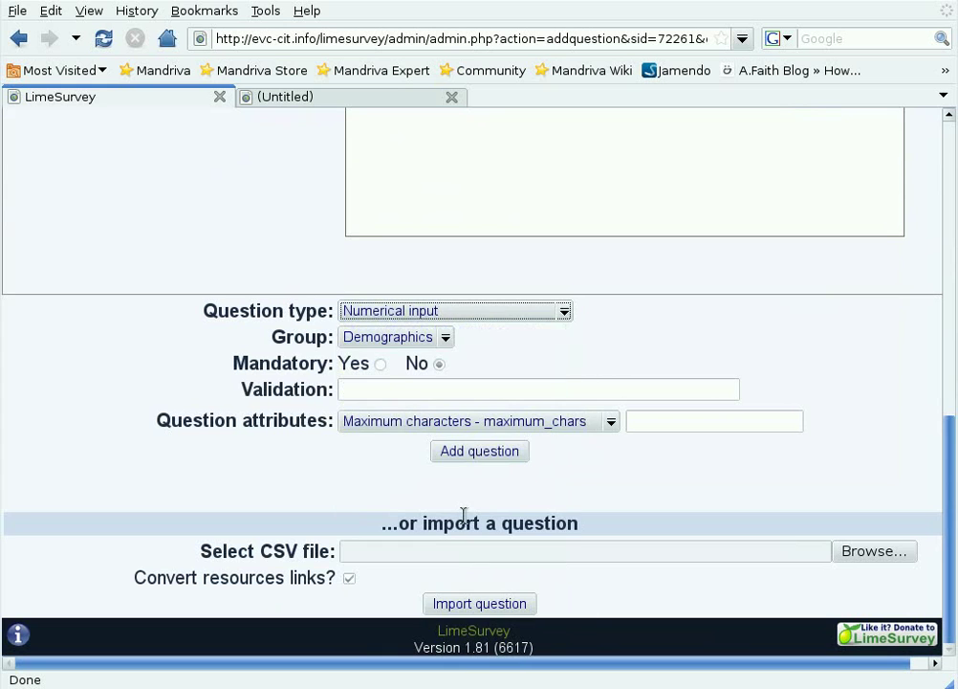
{"action": "left_click", "coordinate": [489, 456]}
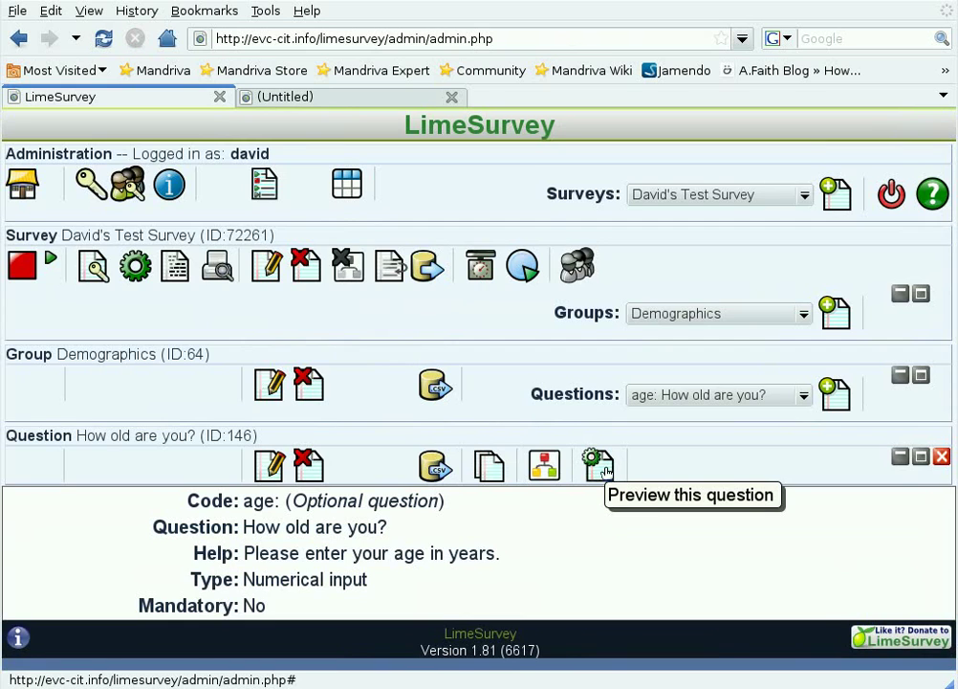
Preview the age question's number-only field, then close the preview.
{"action": "left_click", "coordinate": [599, 466]}
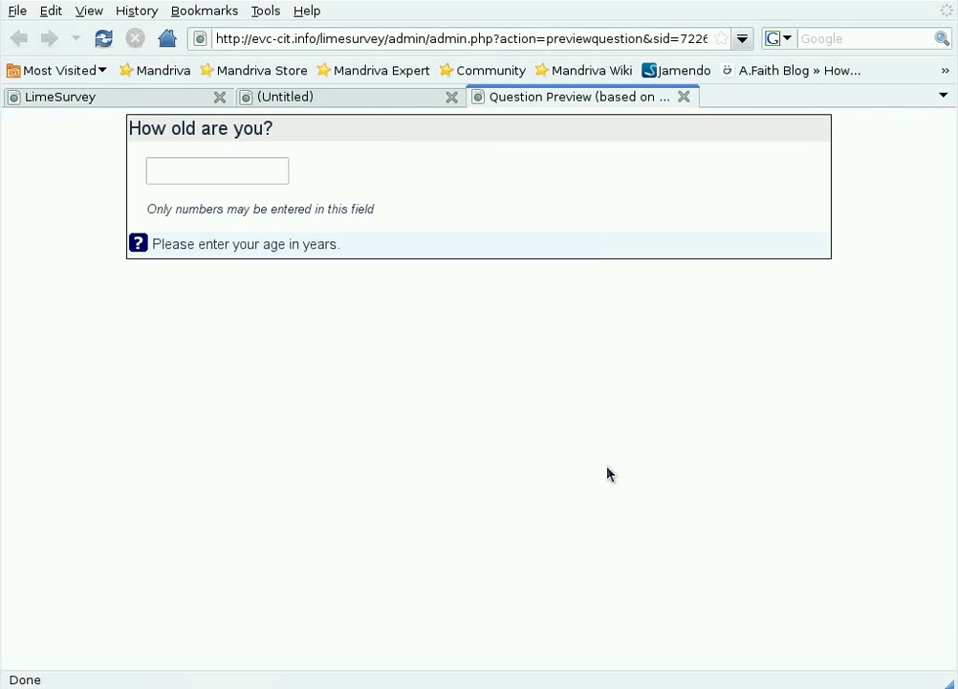
{"action": "left_click", "coordinate": [685, 97]}
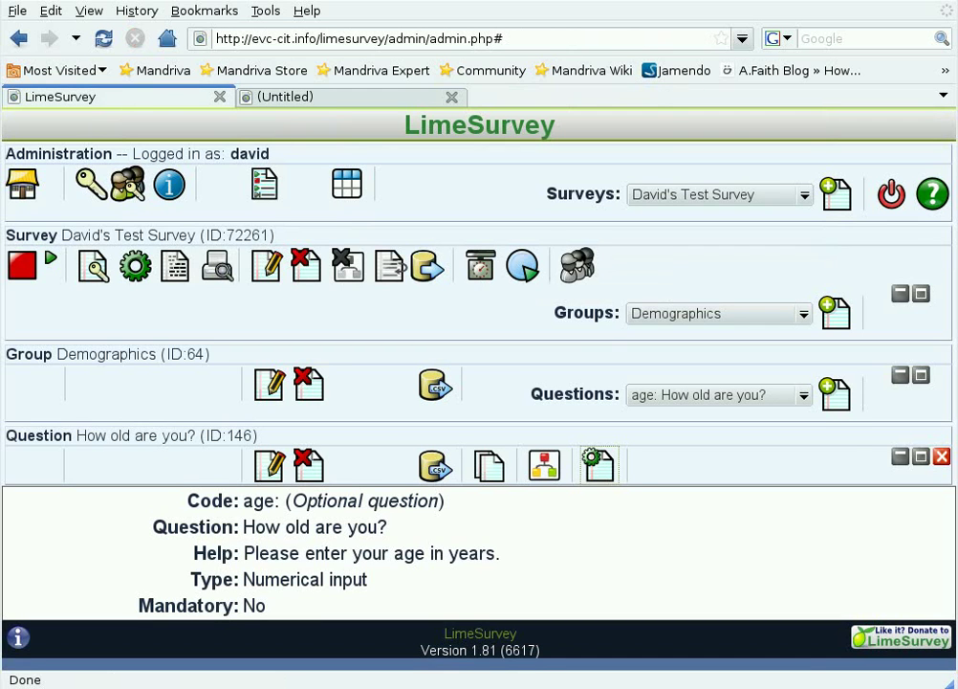
Start a new question with code gender and text 'What is your gender?'.
{"action": "left_click", "coordinate": [835, 400]}
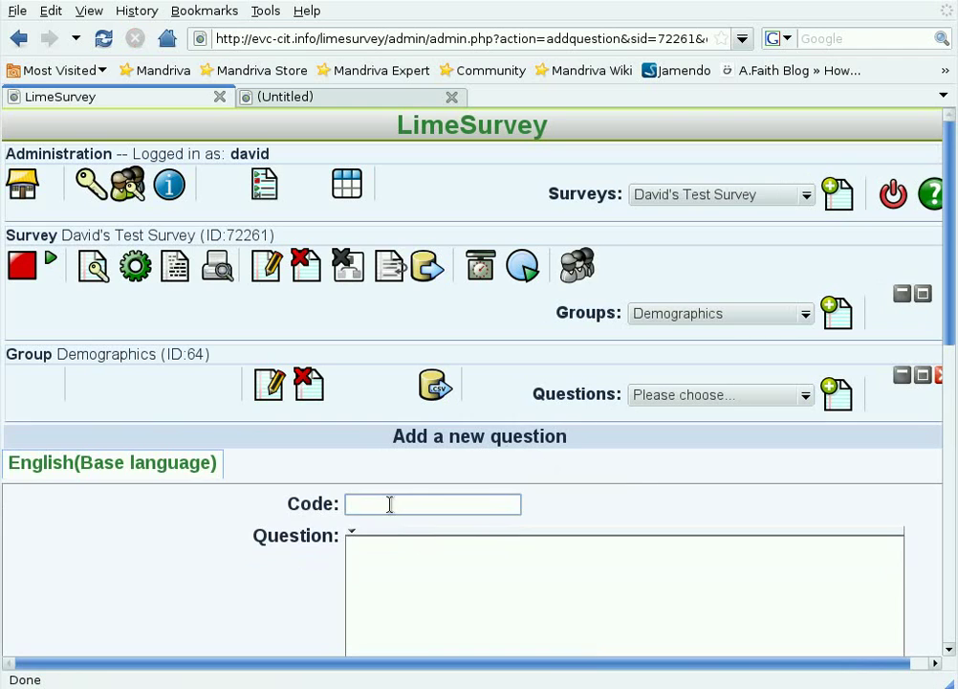
{"action": "left_click", "coordinate": [390, 504]}
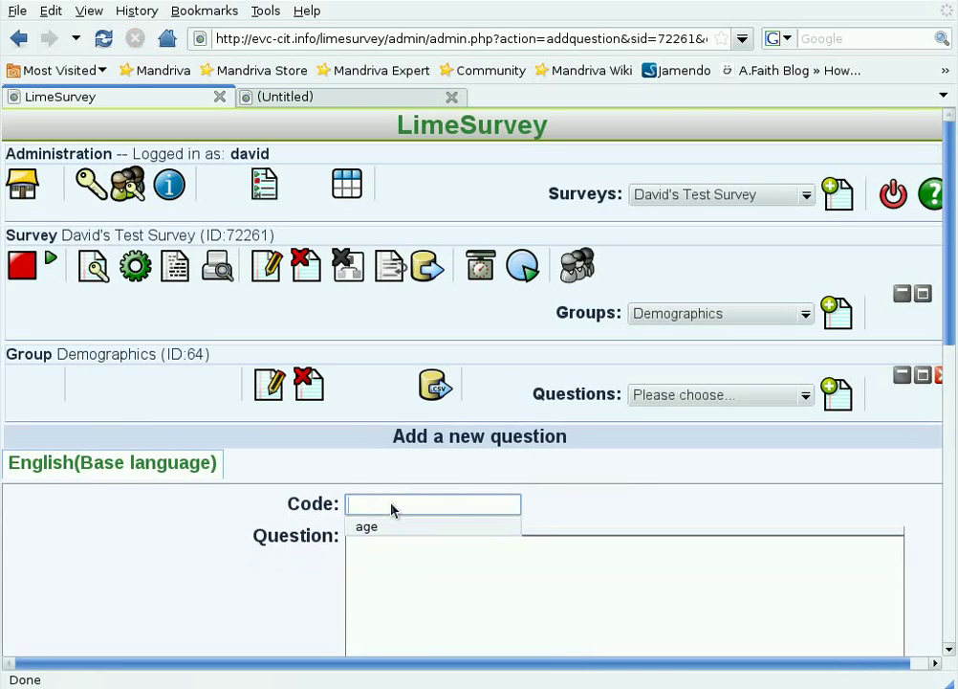
{"action": "type", "text": "gender"}
{"action": "left_click", "coordinate": [409, 567]}
{"action": "type", "text": "WW"}
{"action": "key", "text": "BackSpace"}
{"action": "type", "text": "hat i"}
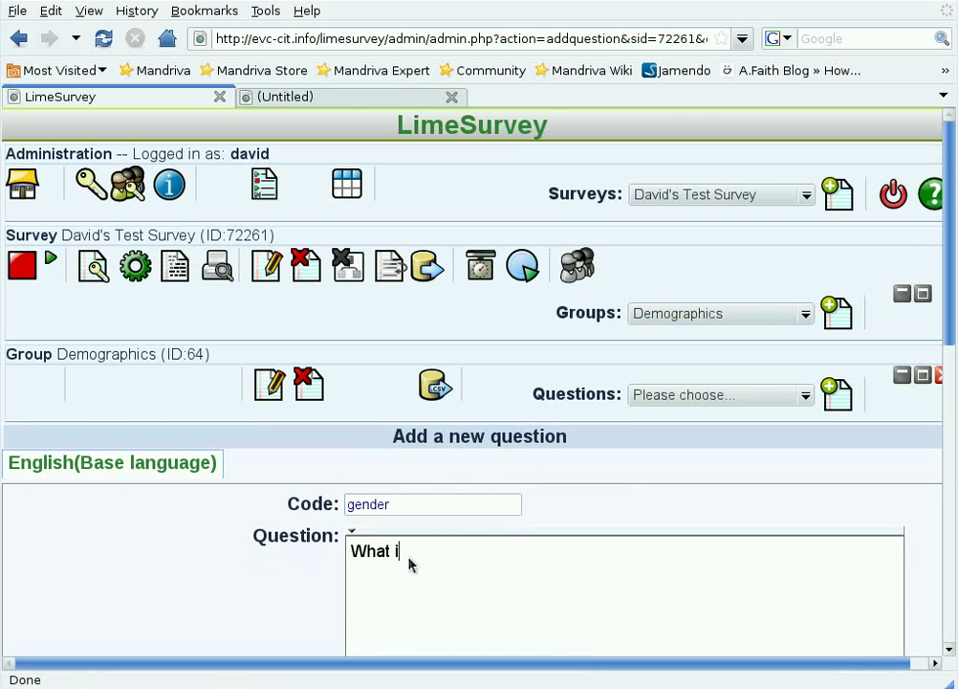
{"action": "type", "text": "s your gender?"}
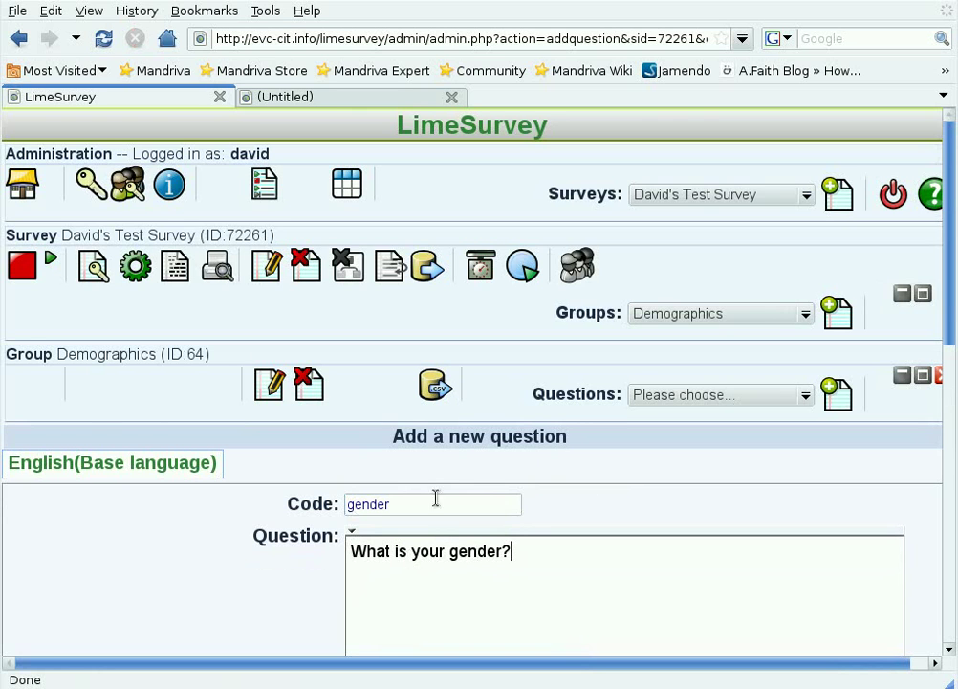
Make it a mandatory Gender-type question and save it.
{"action": "scroll", "coordinate": [630, 438], "scroll_direction": "down", "scroll_amount": 10}
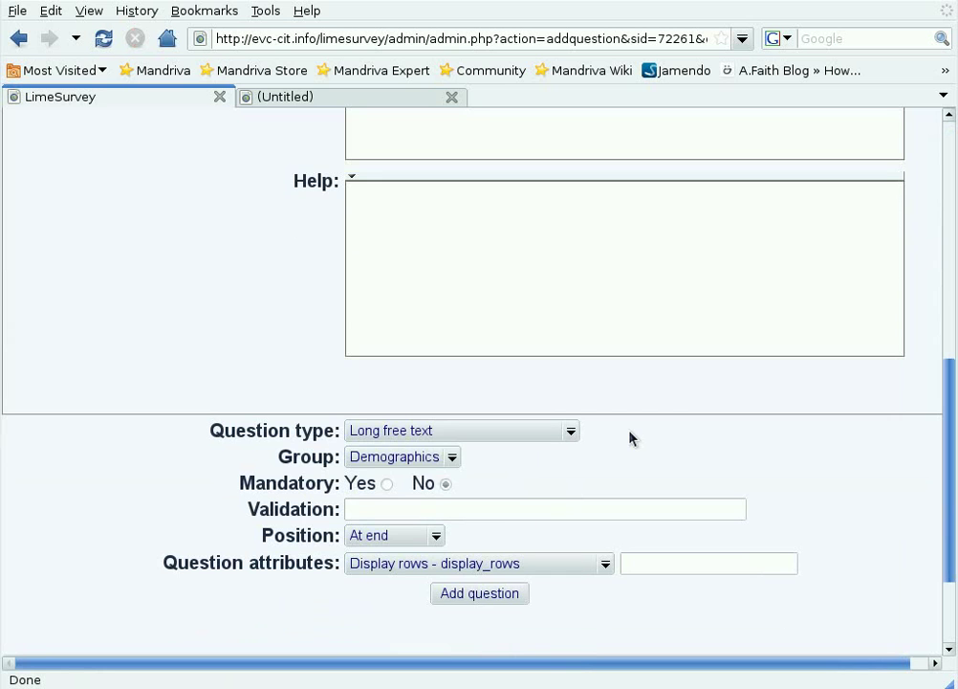
{"action": "left_click", "coordinate": [526, 437]}
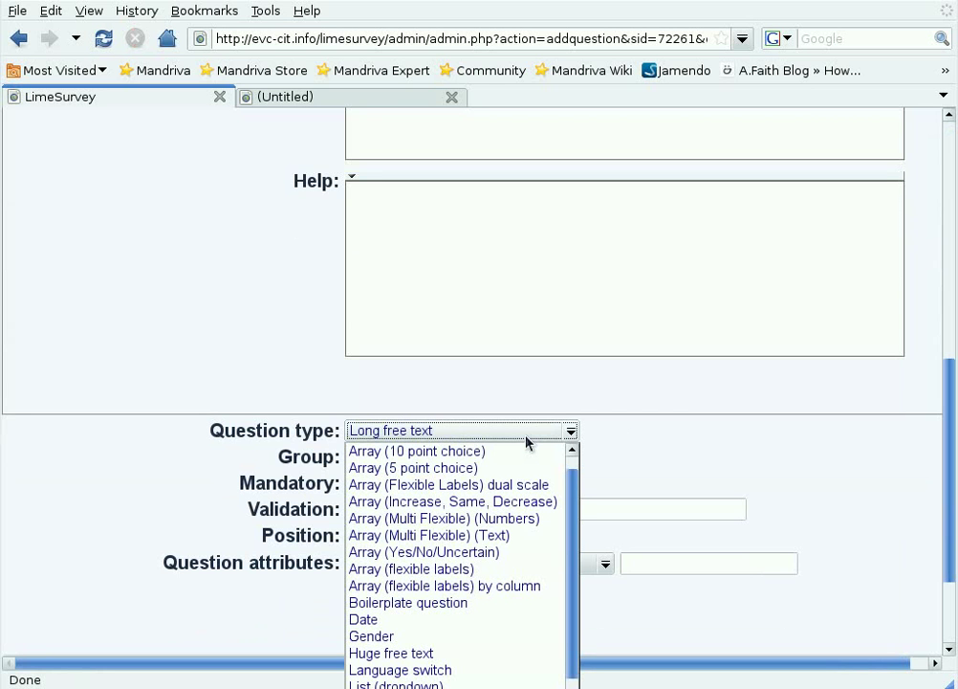
{"action": "left_click", "coordinate": [422, 636]}
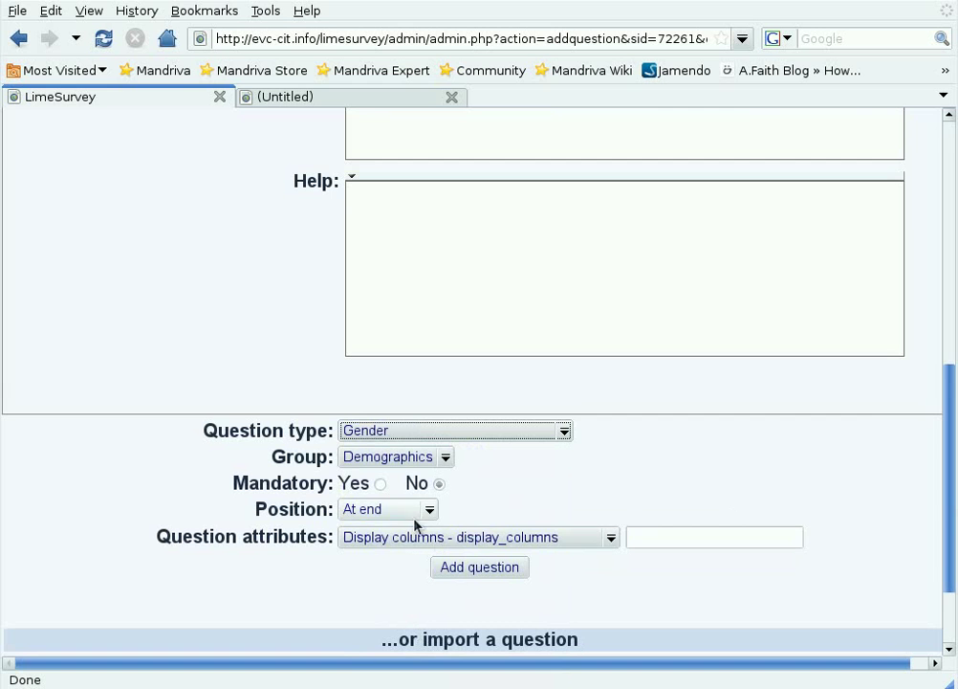
{"action": "left_click", "coordinate": [381, 484]}
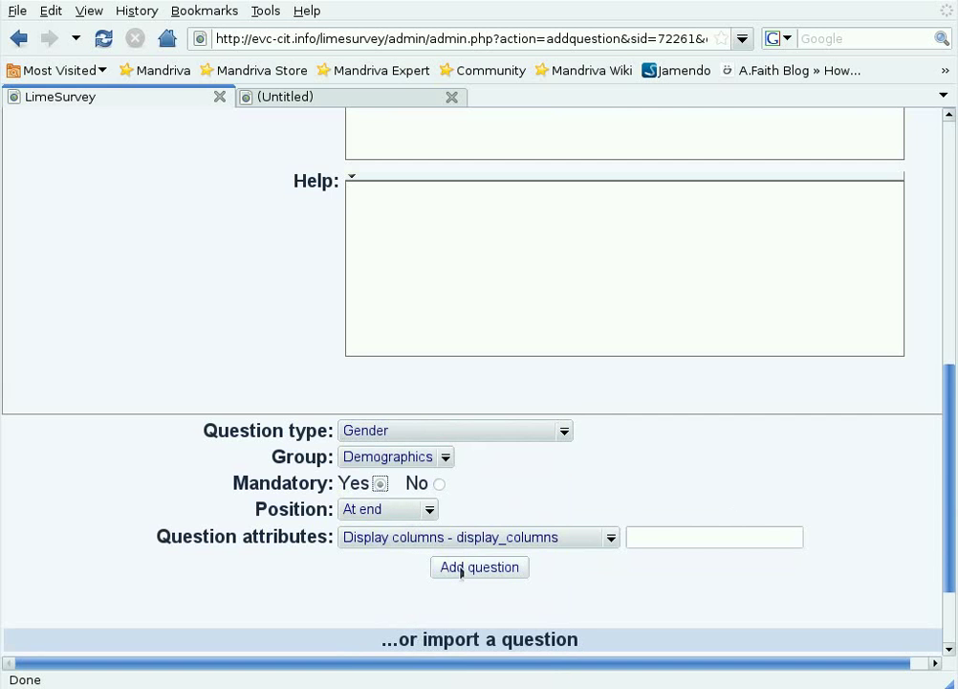
{"action": "left_click", "coordinate": [466, 570]}
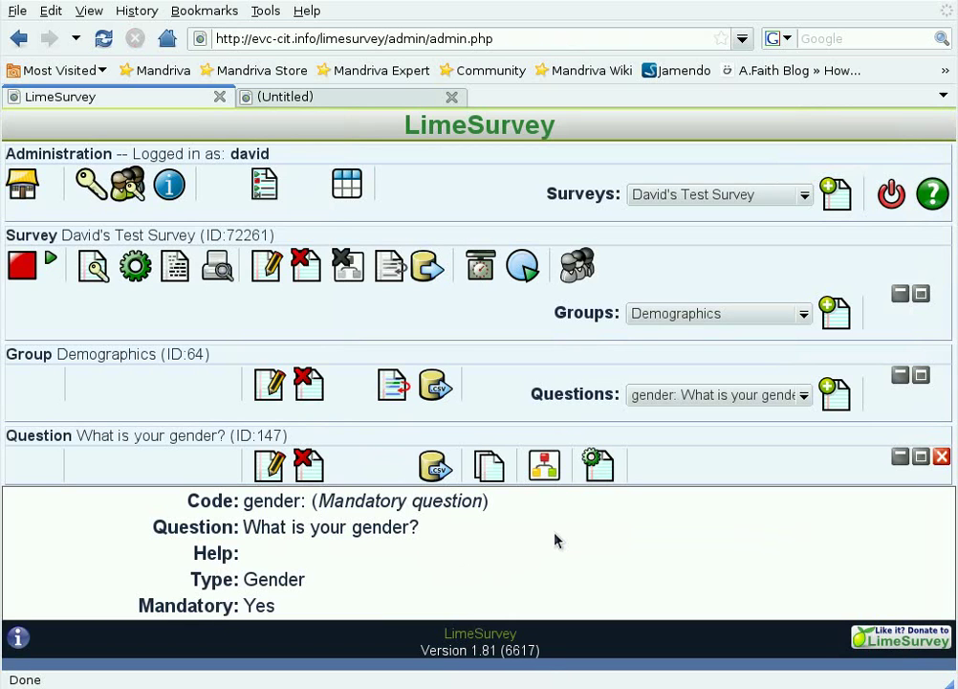
Edit the age question, set Mandatory to Yes, and update it.
{"action": "left_click", "coordinate": [803, 396]}
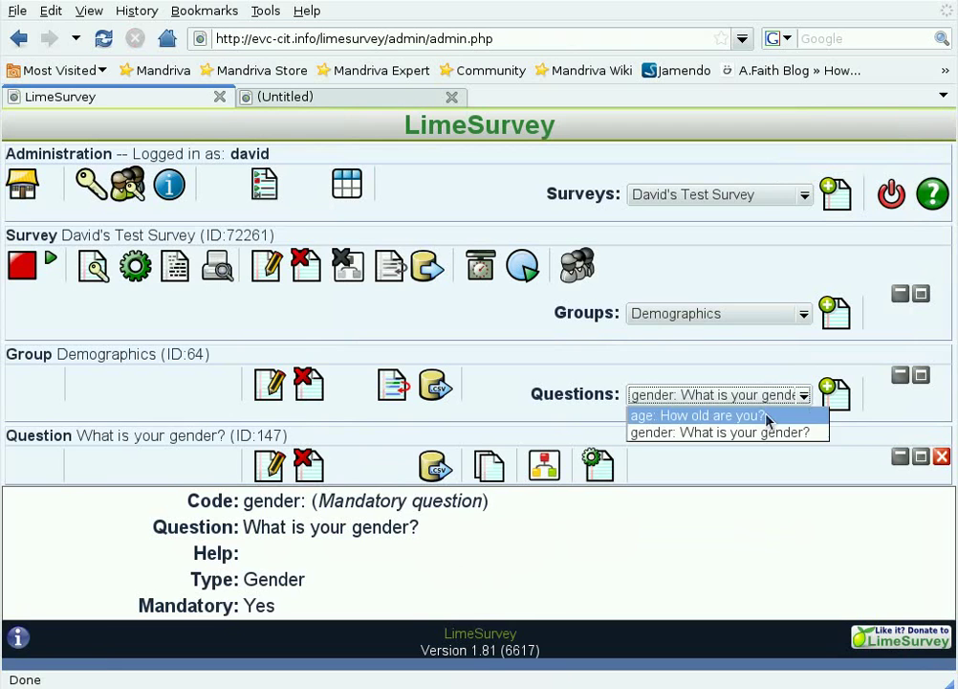
{"action": "left_click", "coordinate": [769, 417]}
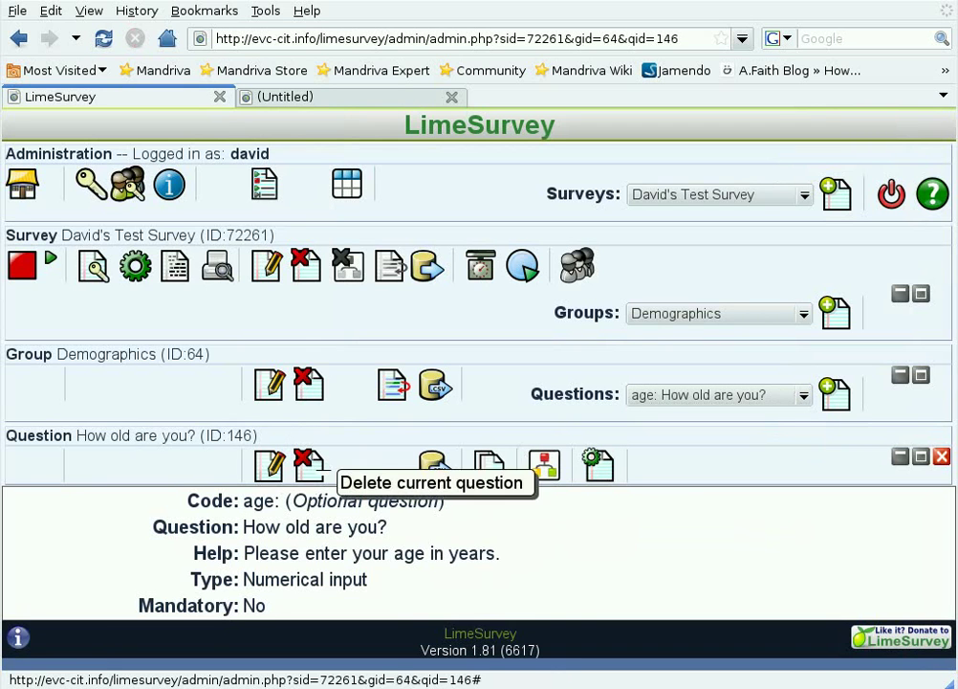
{"action": "left_click", "coordinate": [269, 469]}
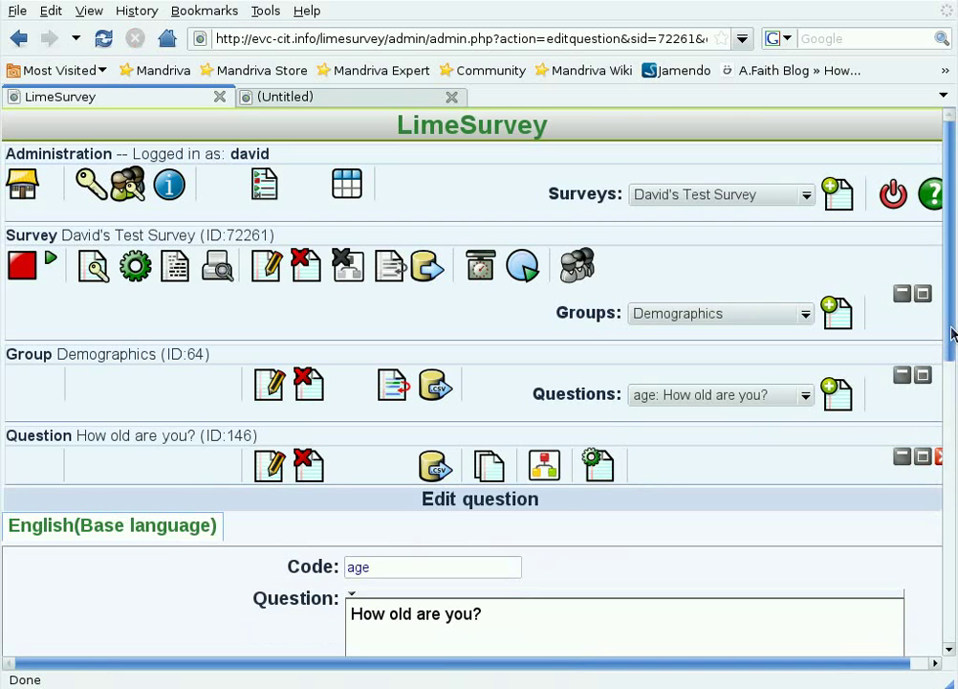
{"action": "scroll", "coordinate": [953, 333], "scroll_direction": "down", "scroll_amount": 10}
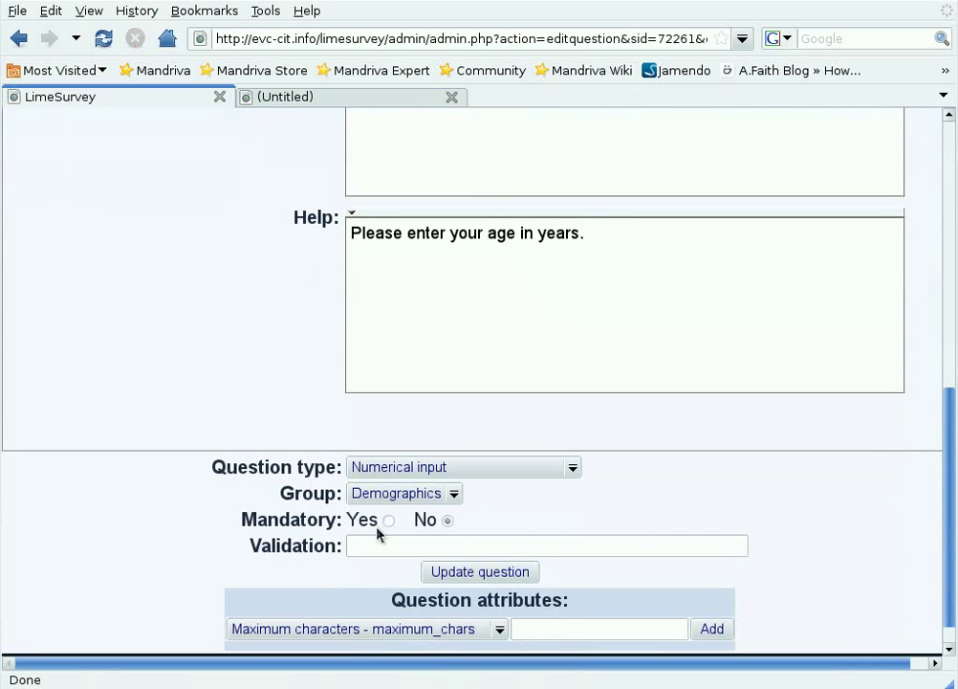
{"action": "left_click", "coordinate": [388, 521]}
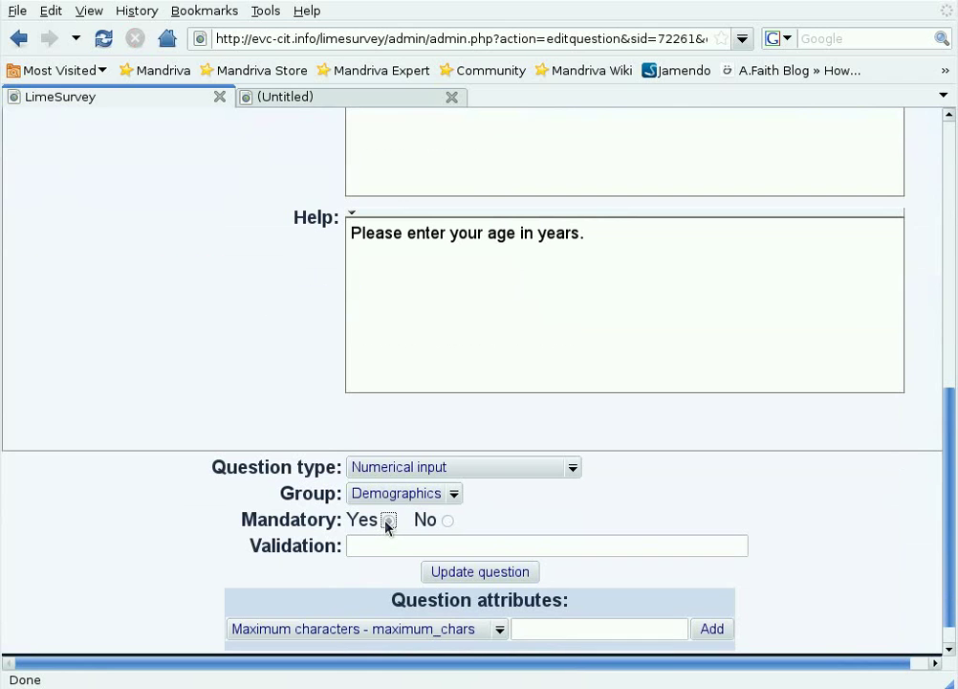
{"action": "left_click", "coordinate": [512, 574]}
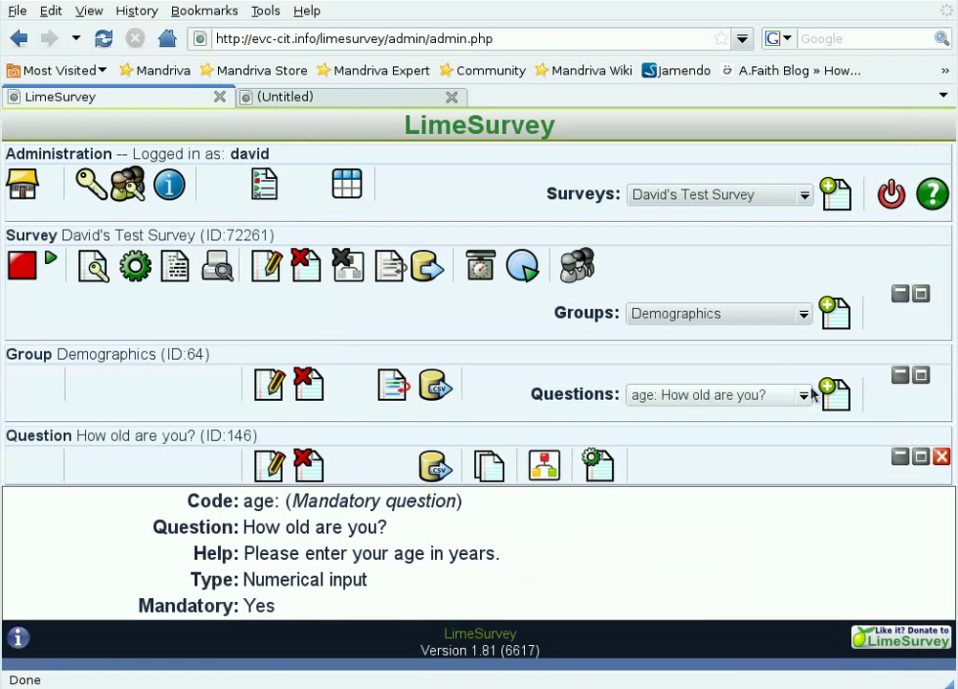
Enter code frequency and text 'How often do you drink alcohol per week?' in a new question.
{"action": "left_click", "coordinate": [833, 392]}
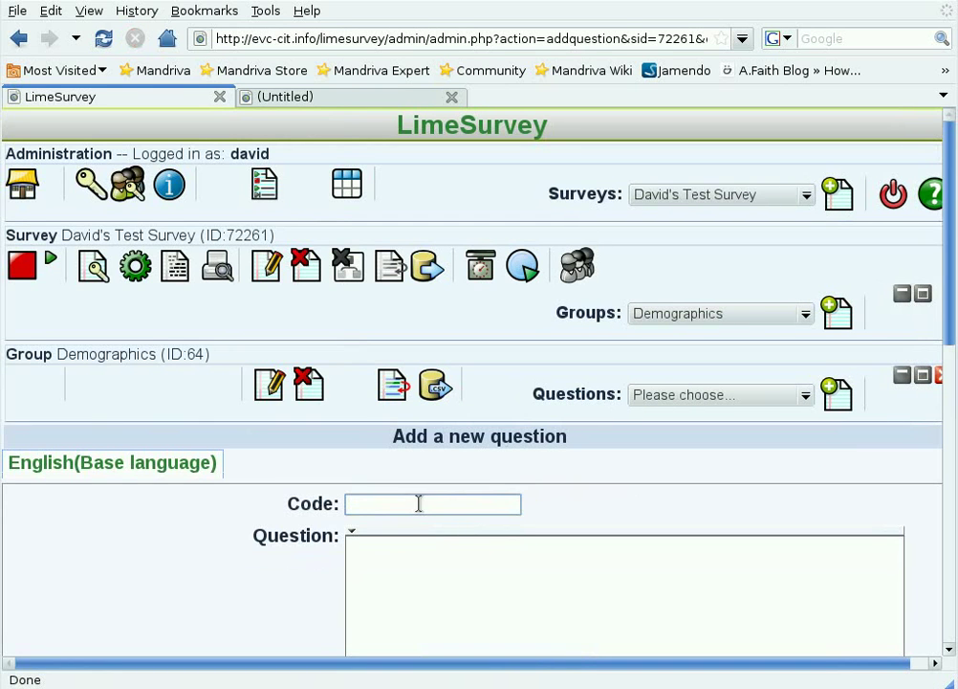
{"action": "left_click", "coordinate": [419, 503]}
{"action": "type", "text": "frequency"}
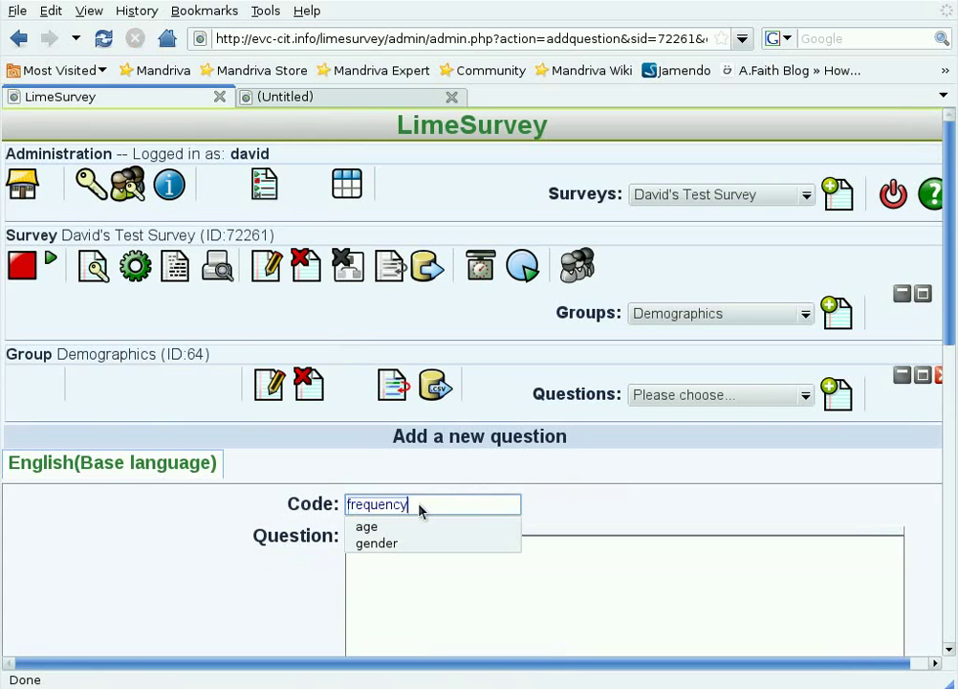
{"action": "key", "text": "Tab"}
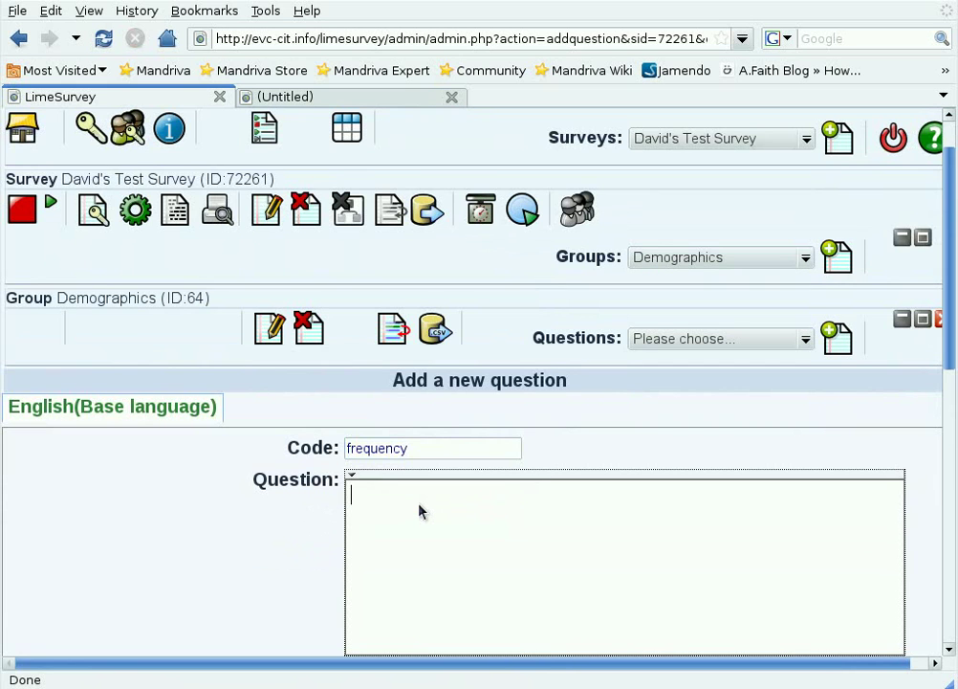
{"action": "type", "text": "How often"}
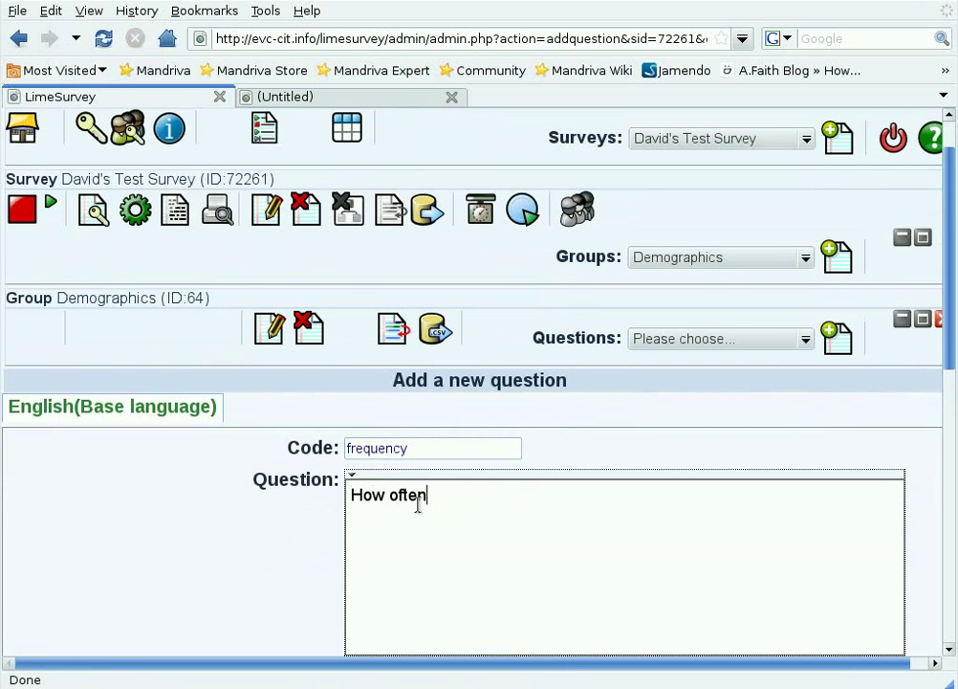
{"action": "type", "text": " do you drink al"}
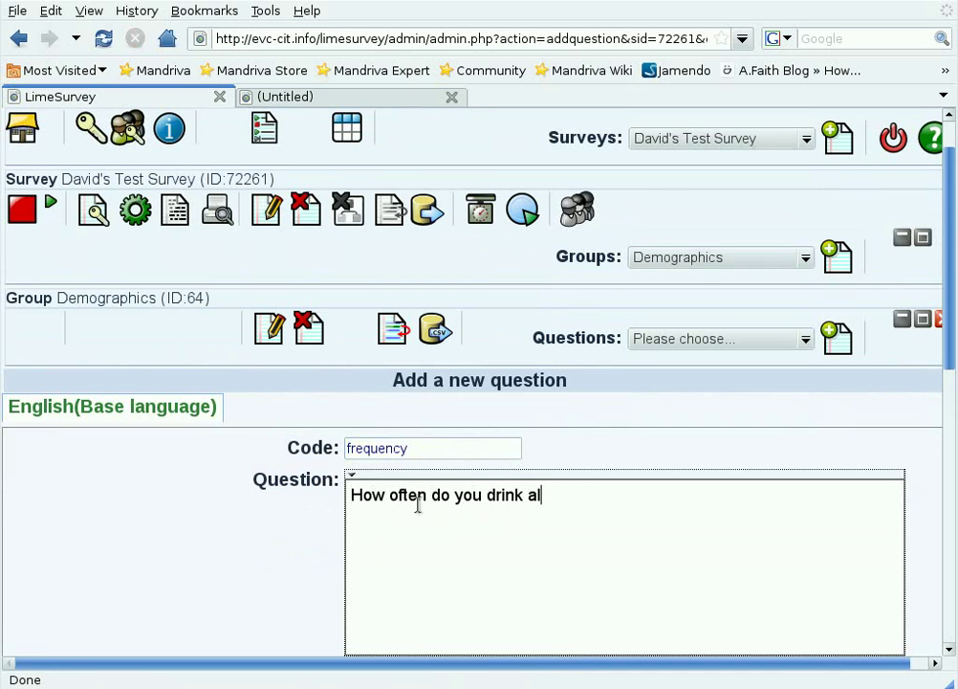
{"action": "type", "text": "cohol per week?"}
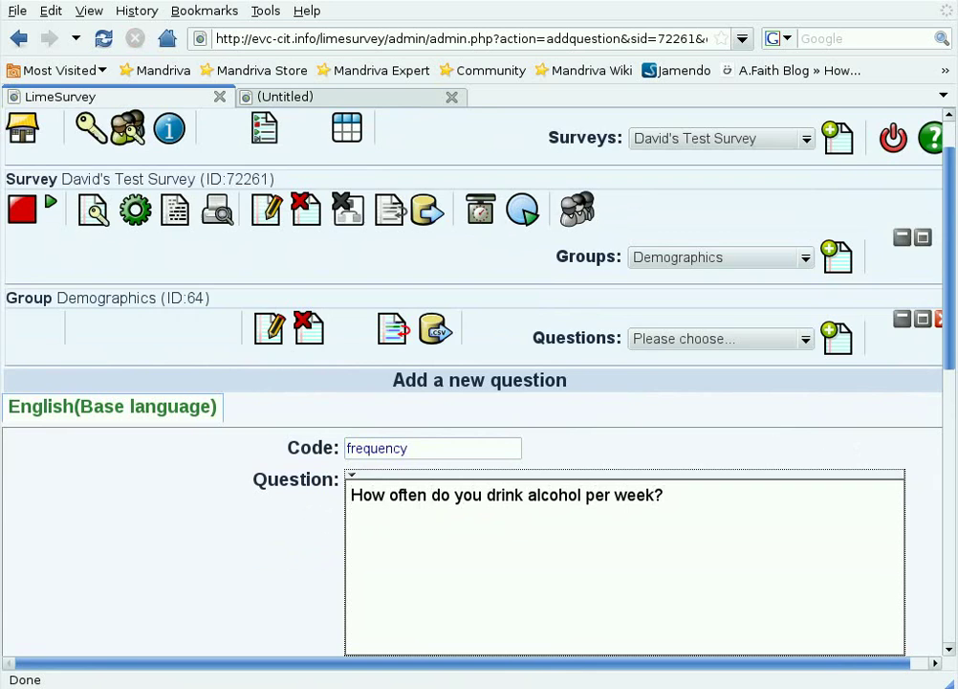
{"action": "left_click_drag", "start_coordinate": [945, 353], "coordinate": [954, 562]}
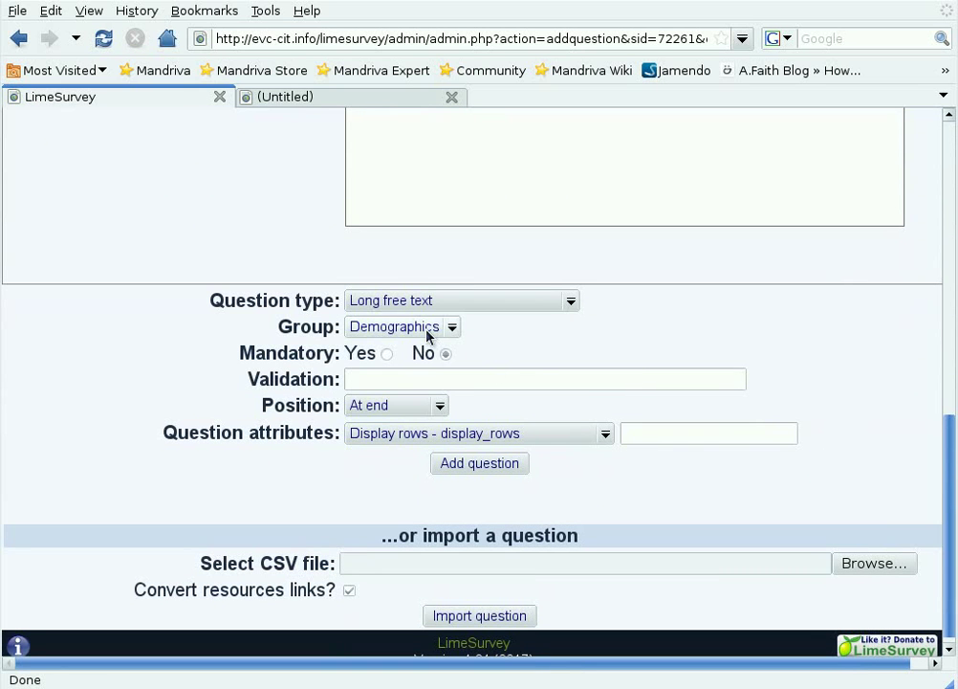
Make the frequency question a mandatory List (radio) and save it.
{"action": "left_click", "coordinate": [441, 301]}
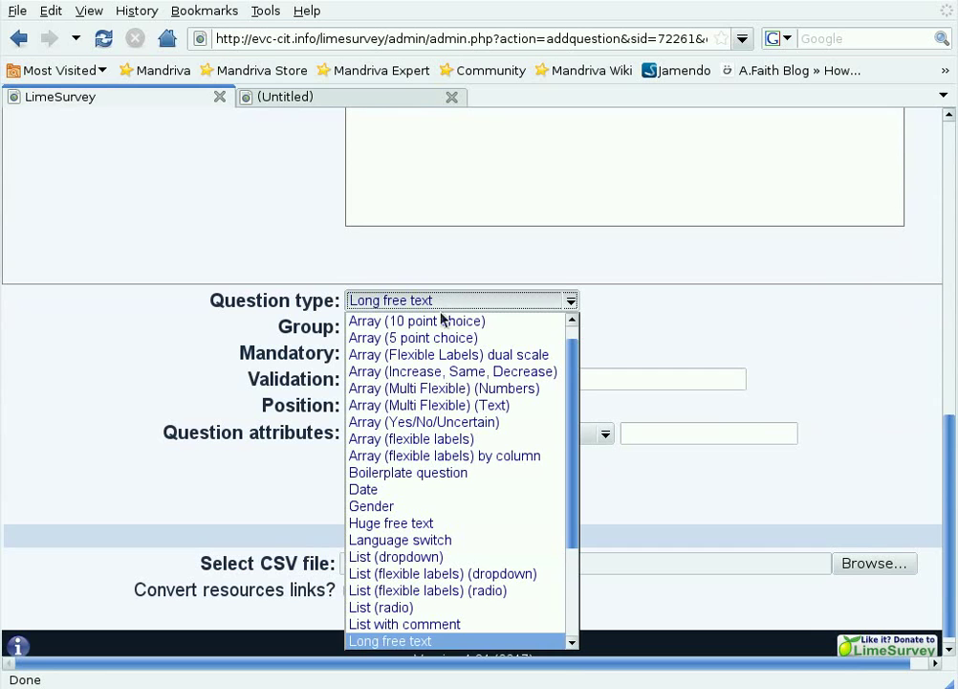
{"action": "left_click", "coordinate": [442, 608]}
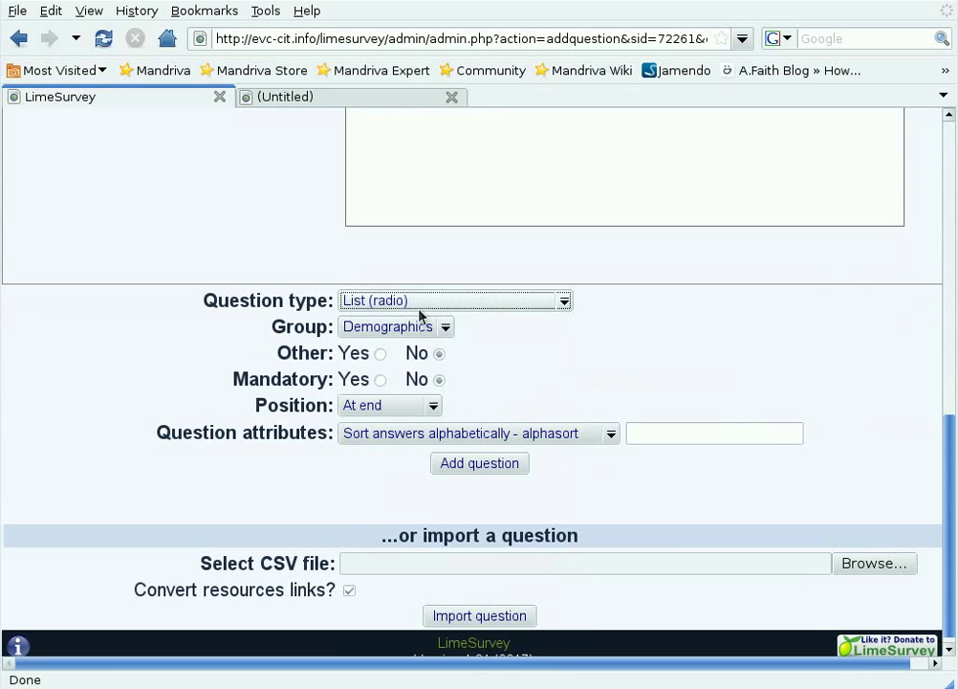
{"action": "left_click", "coordinate": [381, 380]}
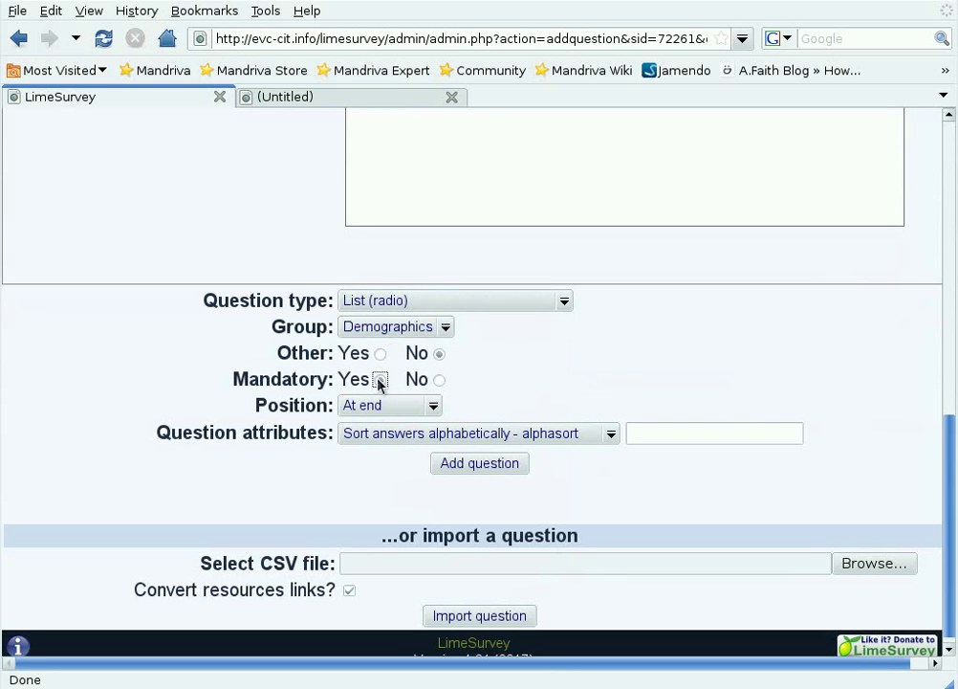
{"action": "left_click", "coordinate": [492, 463]}
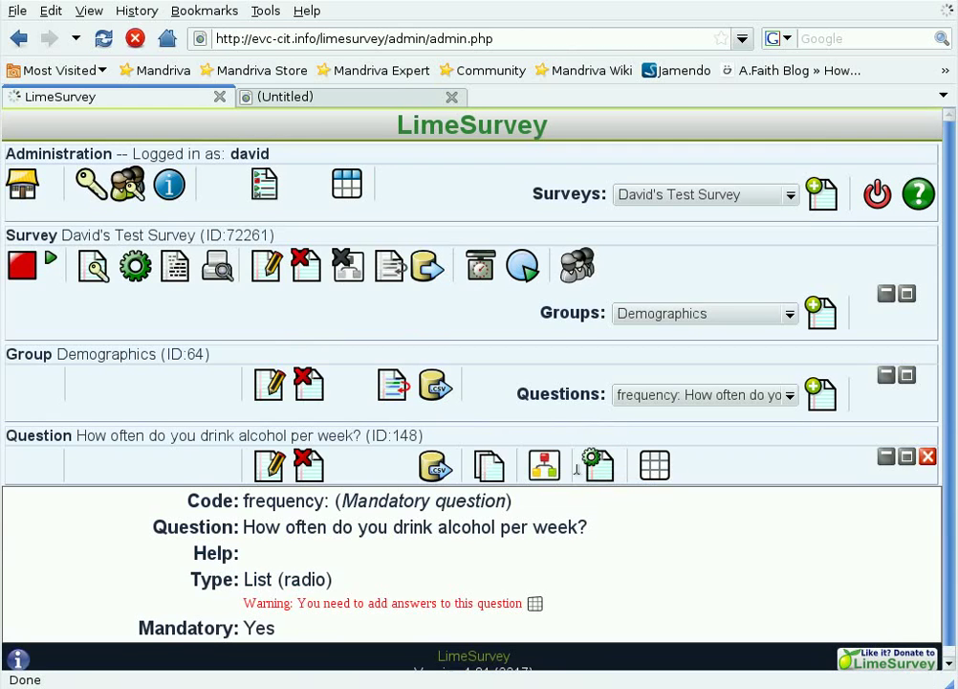
In the answer editor, add answer 1 'Never' and answer 2 '1-3 times per week'.
{"action": "left_click", "coordinate": [656, 465]}
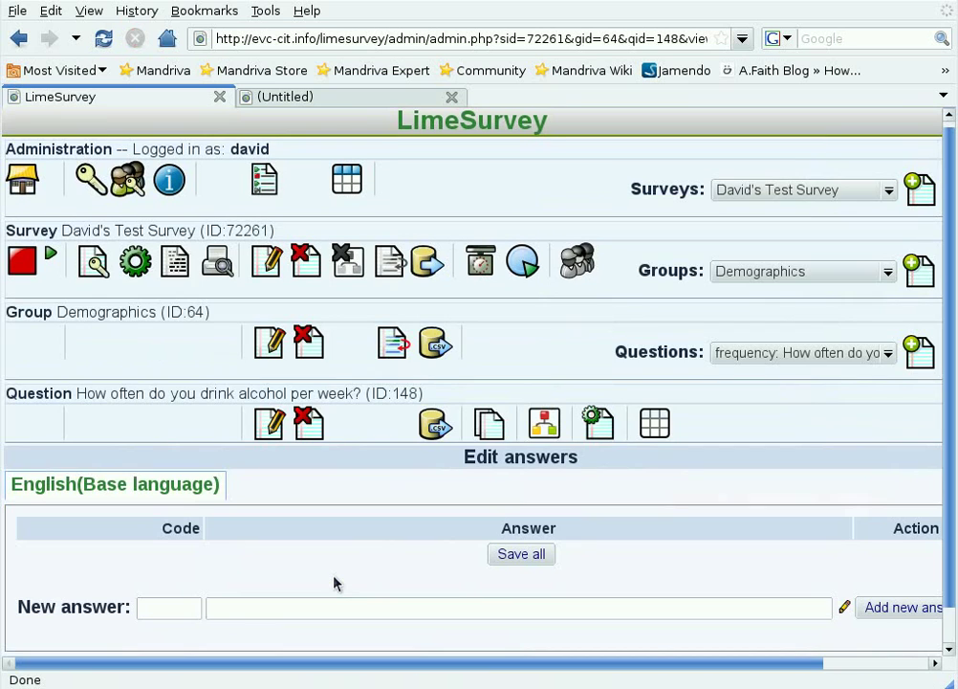
{"action": "left_click", "coordinate": [188, 610]}
{"action": "type", "text": "1"}
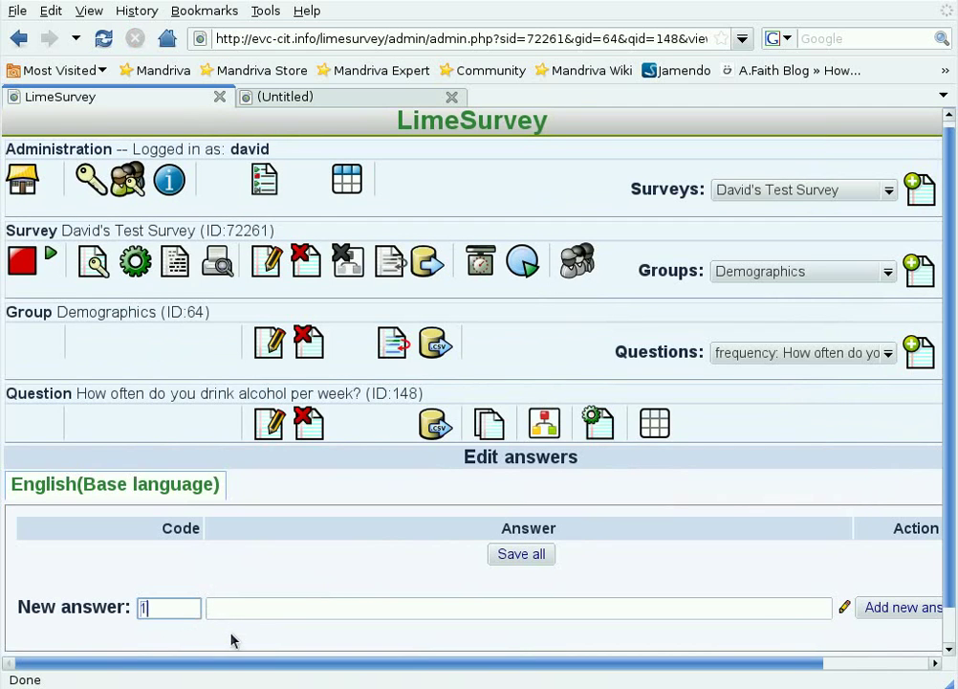
{"action": "left_click", "coordinate": [244, 615]}
{"action": "type", "text": "Never"}
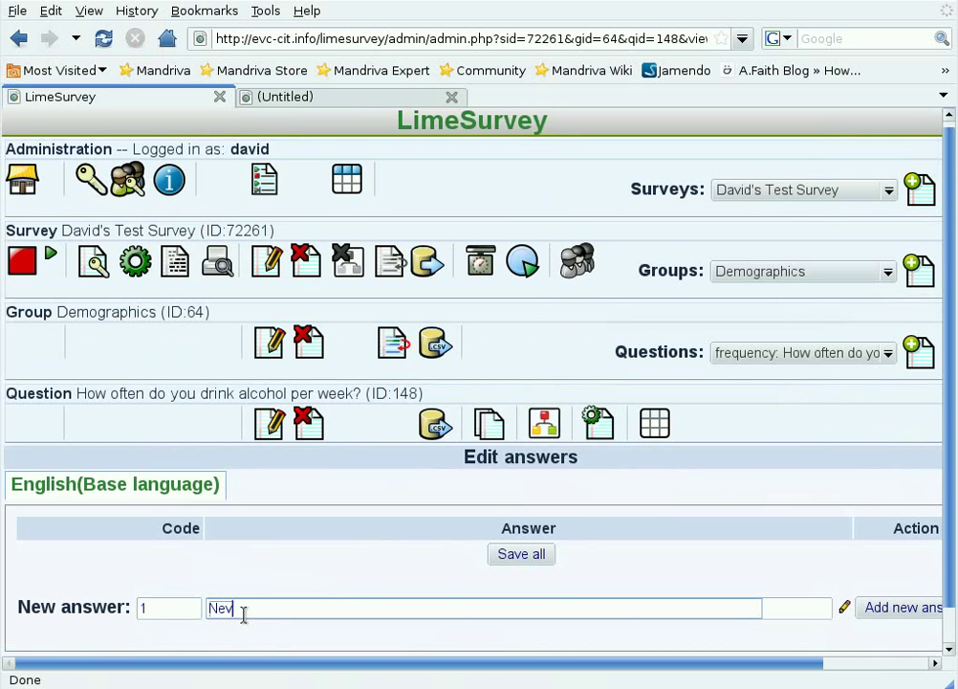
{"action": "left_click", "coordinate": [867, 606]}
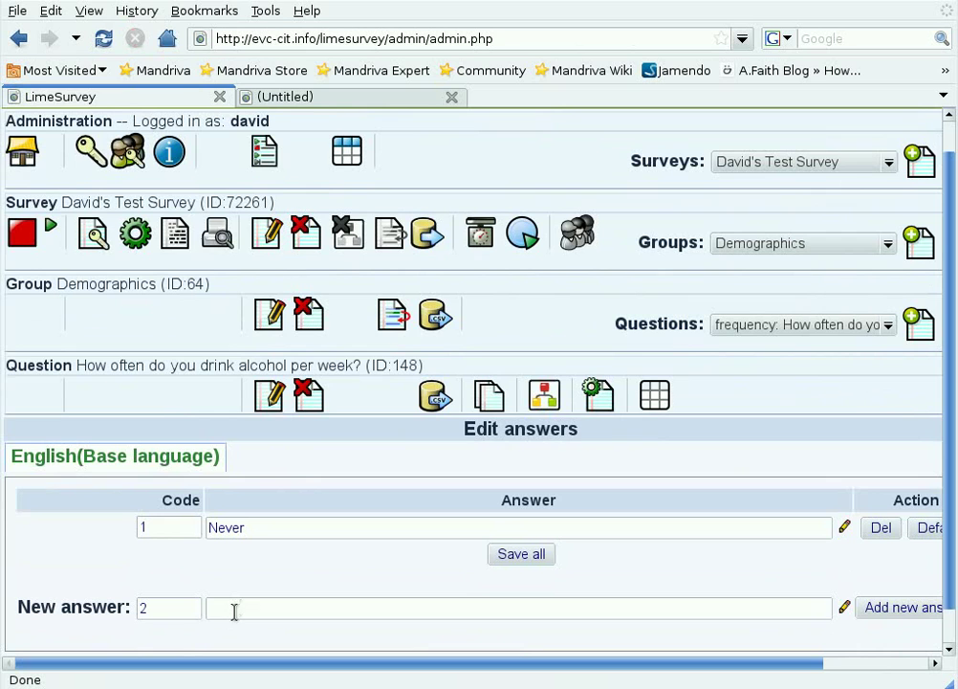
{"action": "left_click", "coordinate": [235, 611]}
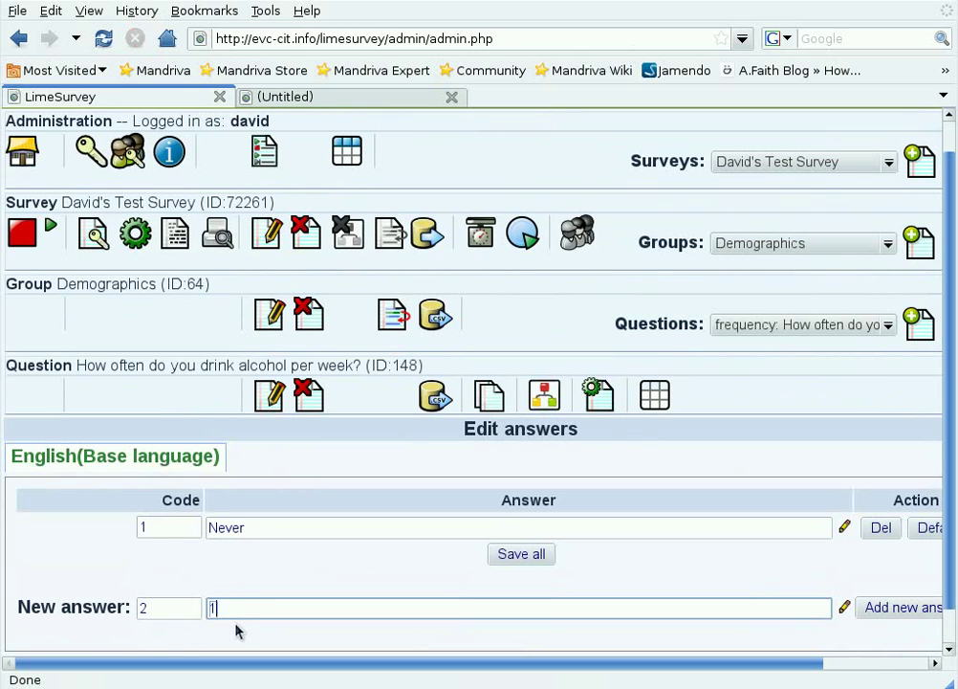
{"action": "type", "text": "1-3 times per week"}
{"action": "left_click", "coordinate": [892, 606]}
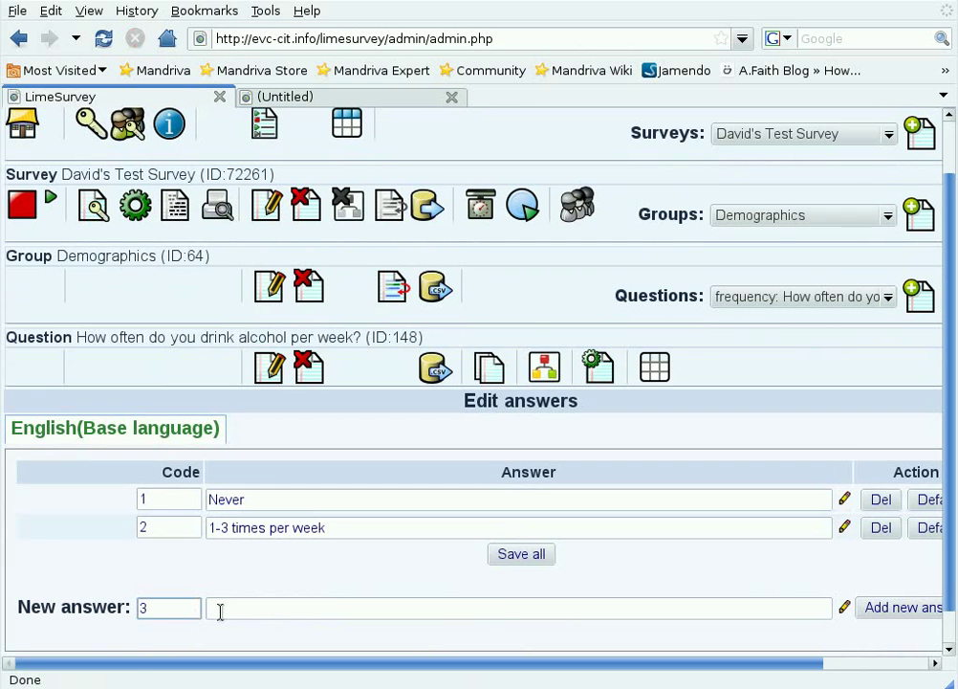
Add answers '4-7 times per week' and '8 or more times per week'.
{"action": "left_click", "coordinate": [222, 610]}
{"action": "type", "text": "4-7"}
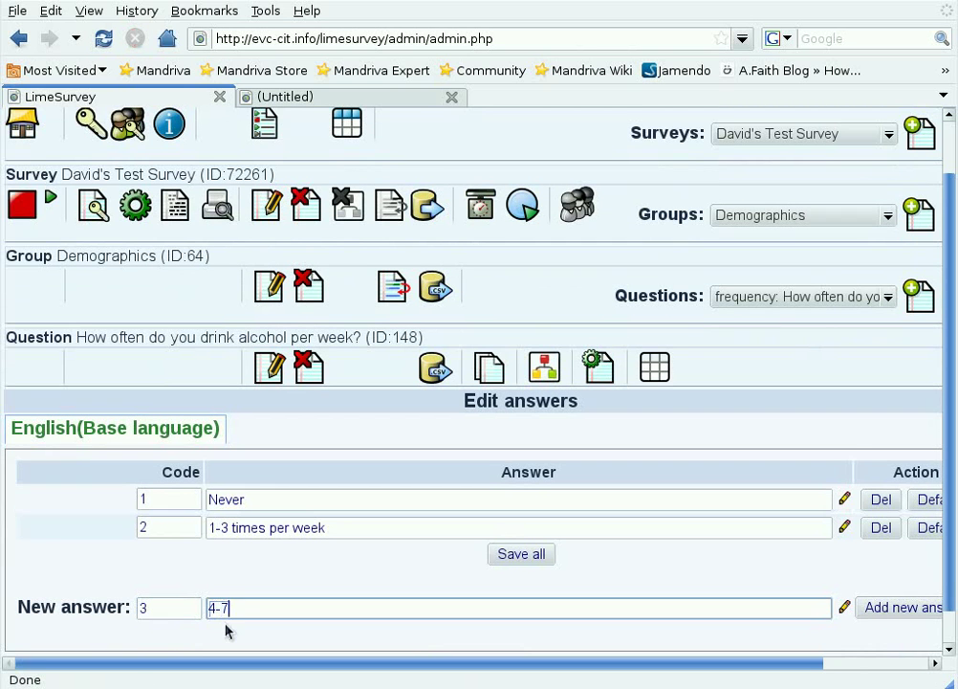
{"action": "type", "text": " times per week"}
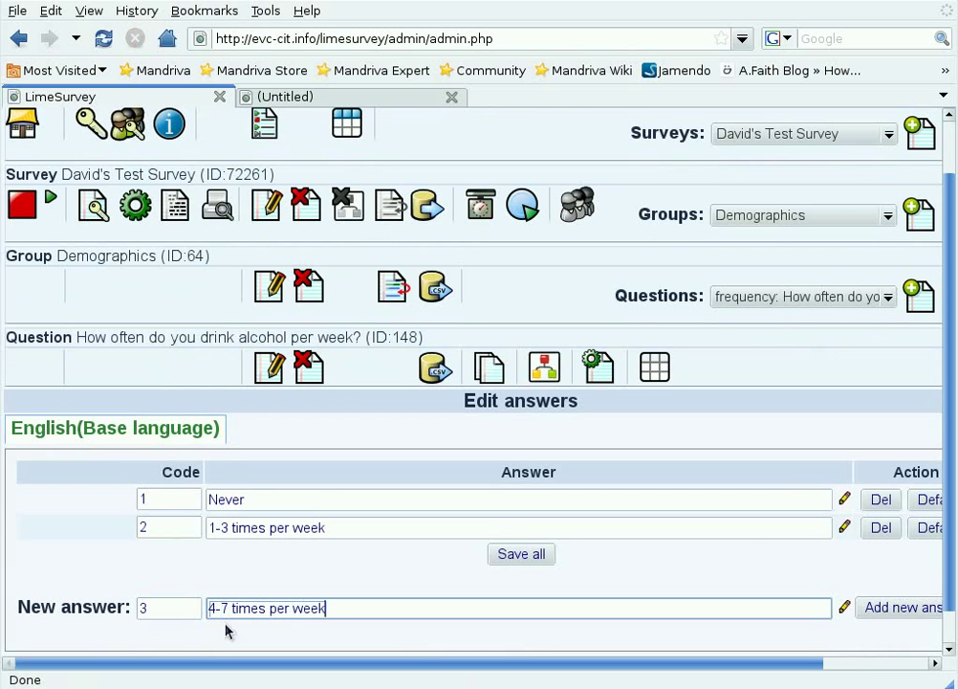
{"action": "left_click", "coordinate": [898, 607]}
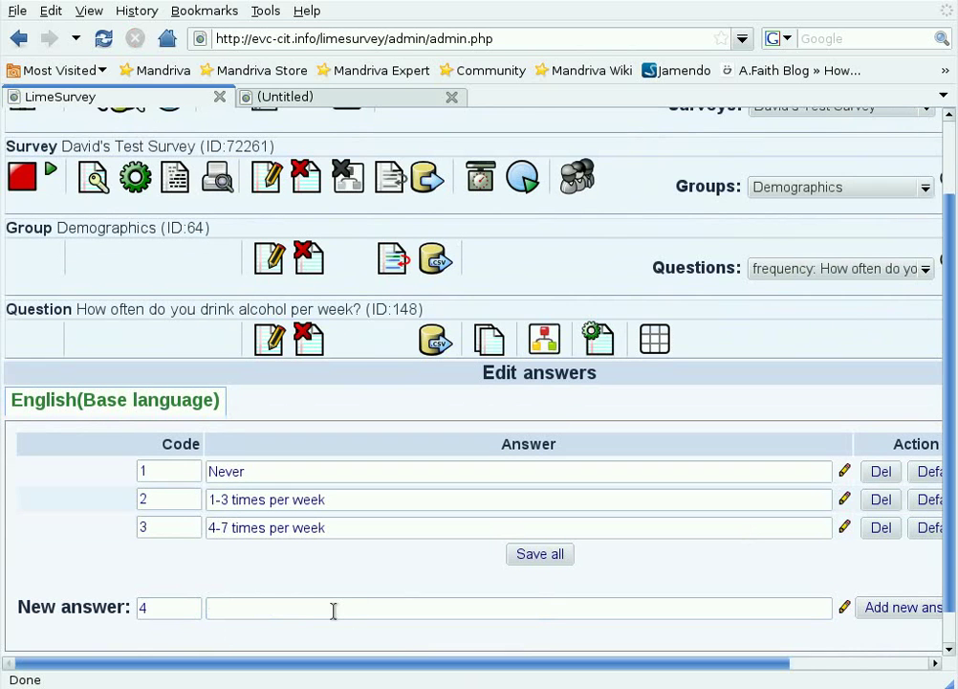
{"action": "left_click", "coordinate": [334, 610]}
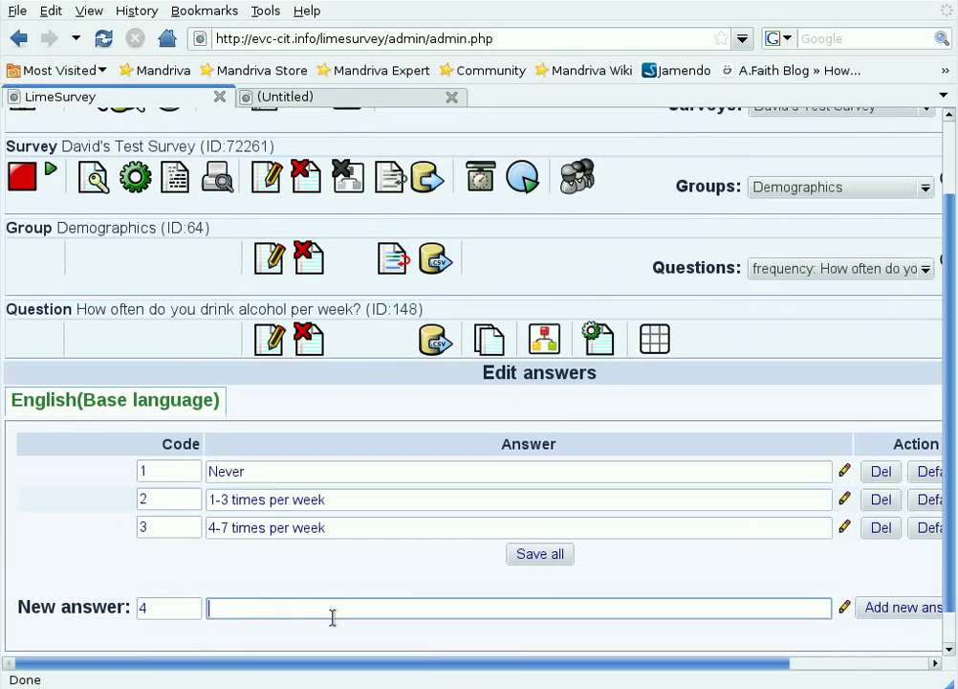
{"action": "type", "text": "8 or more times per week"}
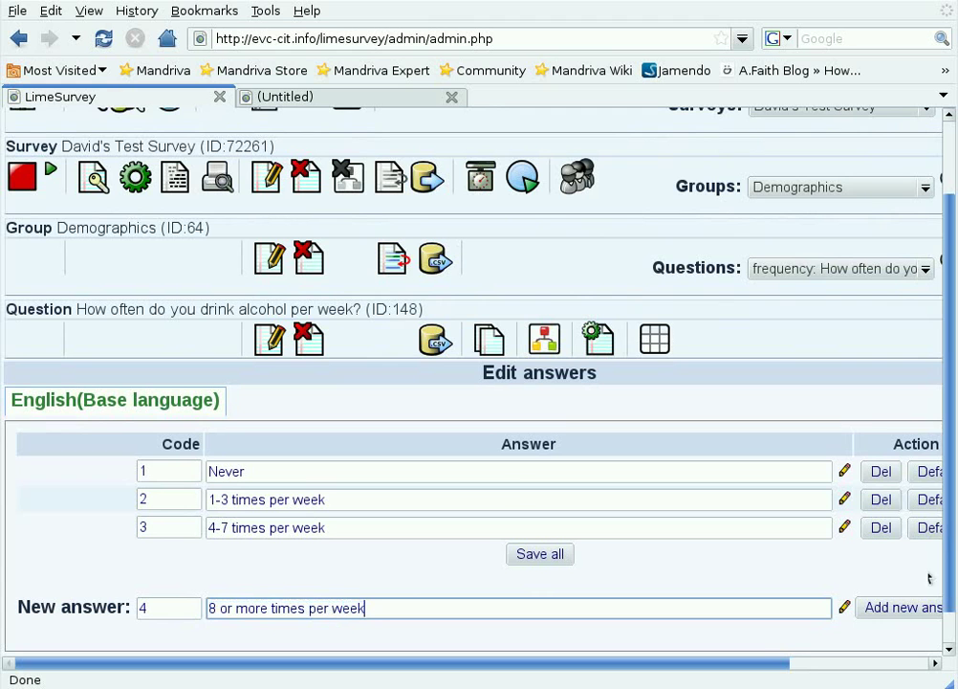
{"action": "left_click", "coordinate": [899, 608]}
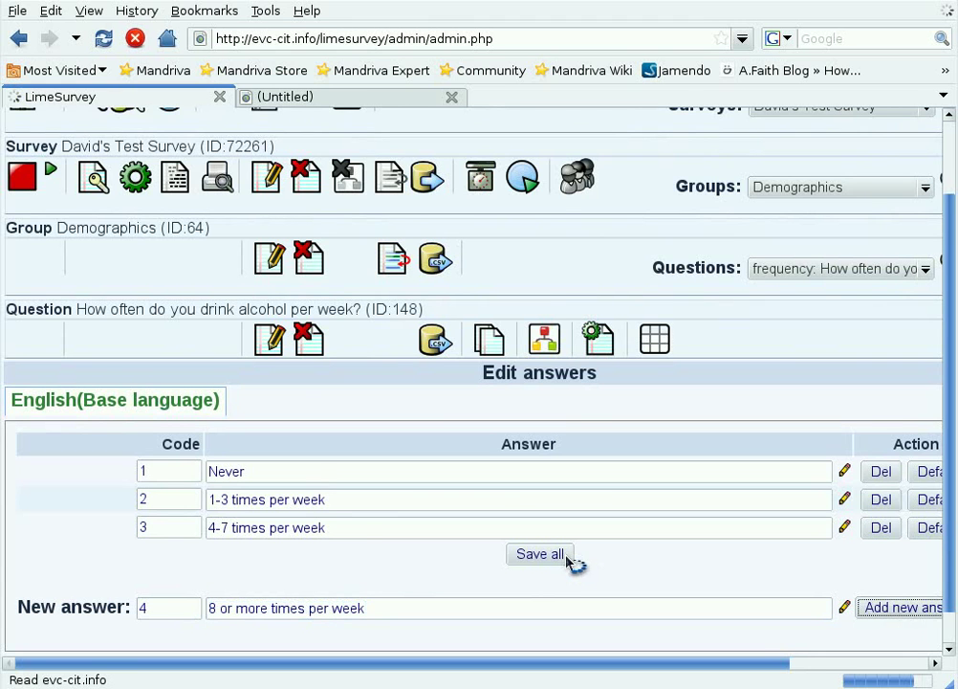
Save all four answers, preview the radio list, then close the preview.
{"action": "left_click", "coordinate": [560, 555]}
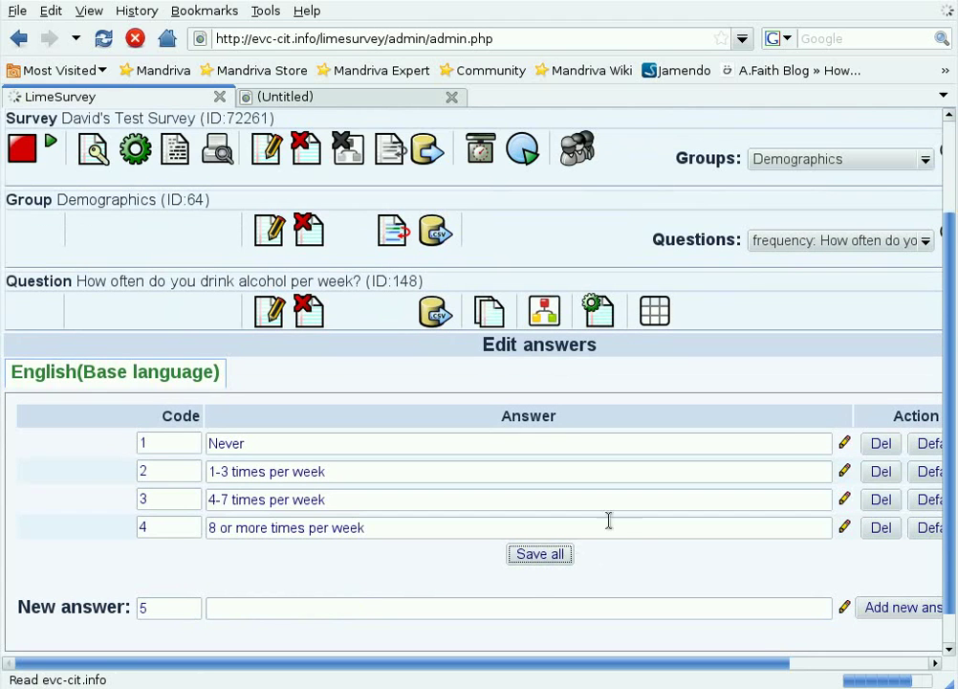
{"action": "left_click", "coordinate": [608, 321]}
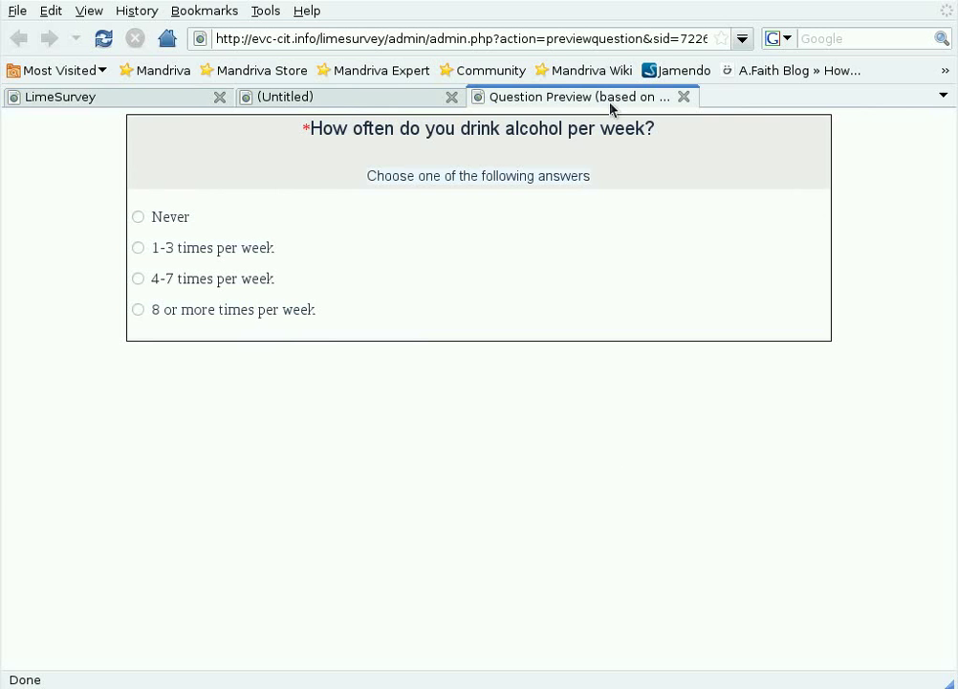
{"action": "left_click", "coordinate": [684, 96]}
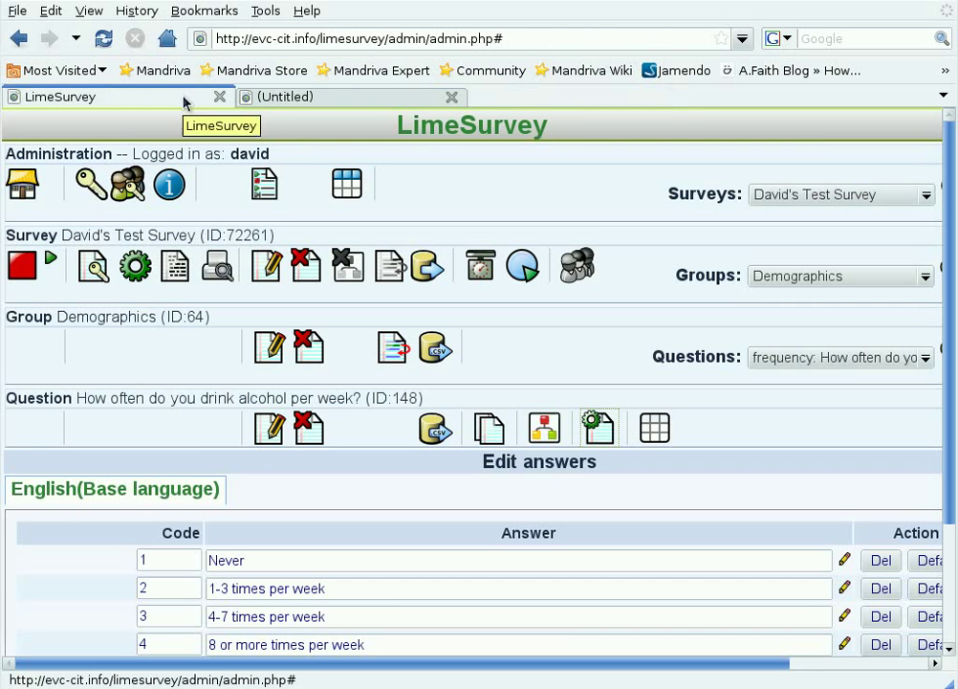
{"action": "left_click", "coordinate": [185, 100]}
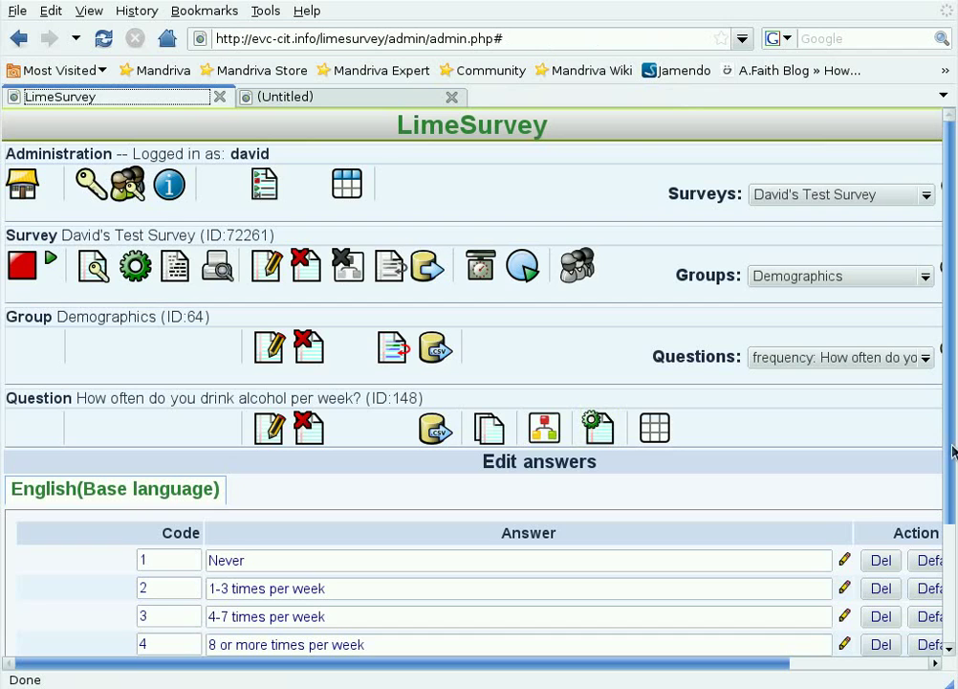